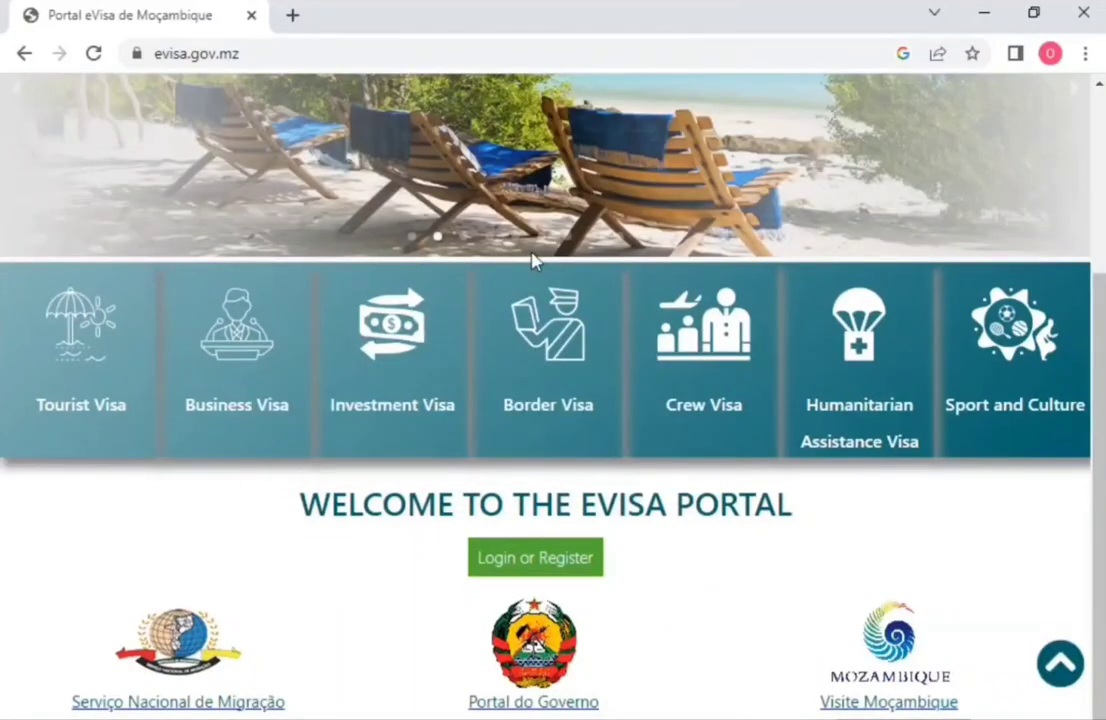
Step: Review the list of visa waiver countries, then return to the eVisa home page
{"action": "scroll", "coordinate": [531, 258], "scroll_direction": "up", "scroll_amount": 3}
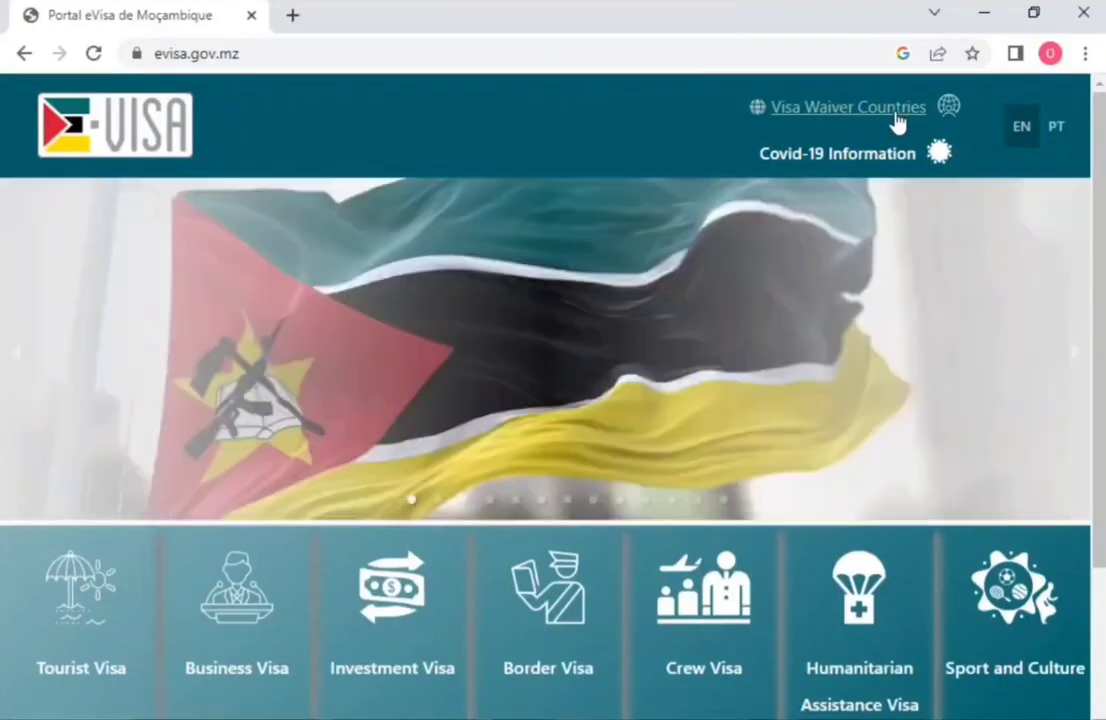
{"action": "left_click", "coordinate": [897, 118]}
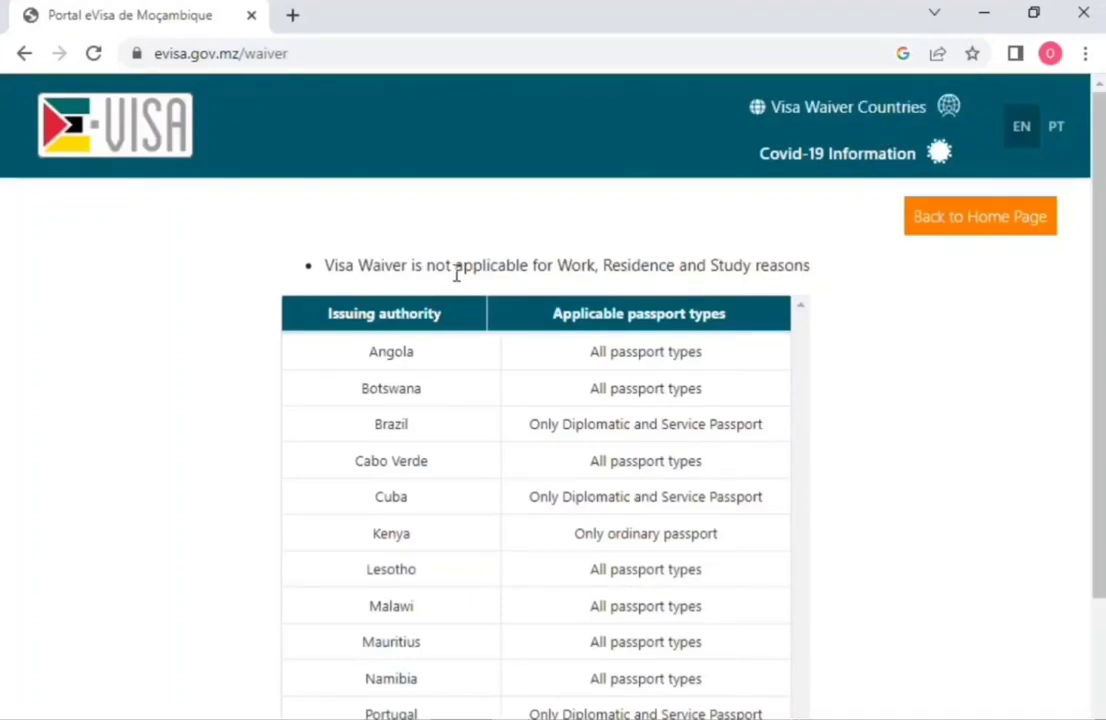
{"action": "scroll", "coordinate": [459, 415], "scroll_direction": "down", "scroll_amount": 1}
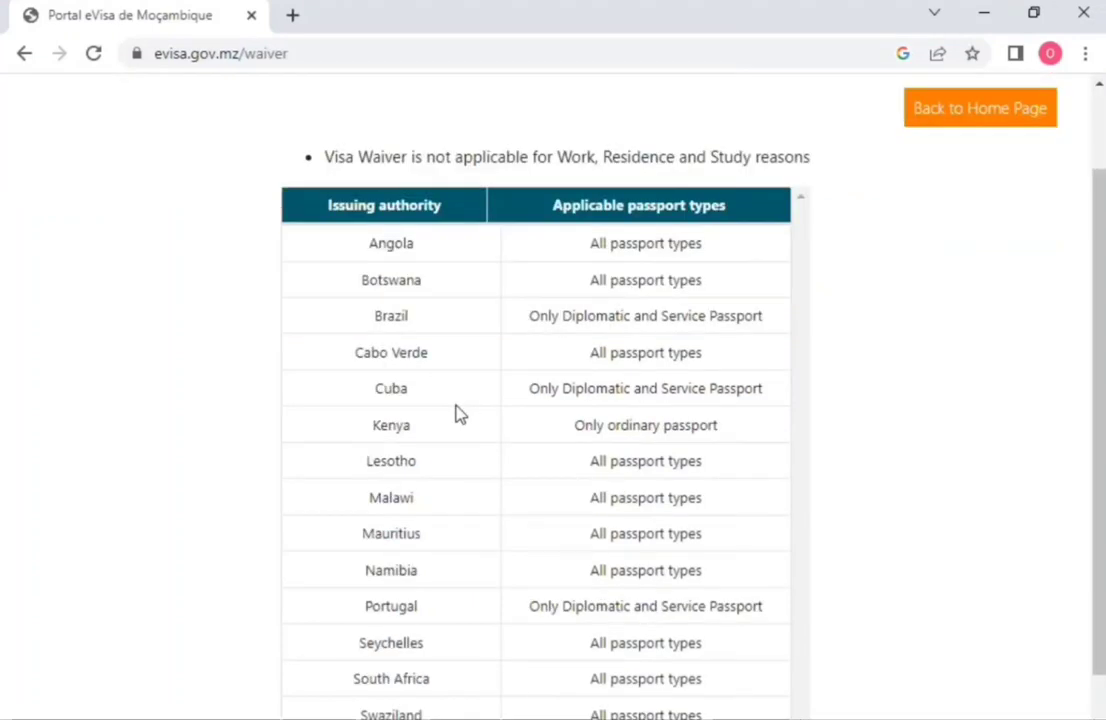
{"action": "scroll", "coordinate": [459, 415], "scroll_direction": "up", "scroll_amount": 1}
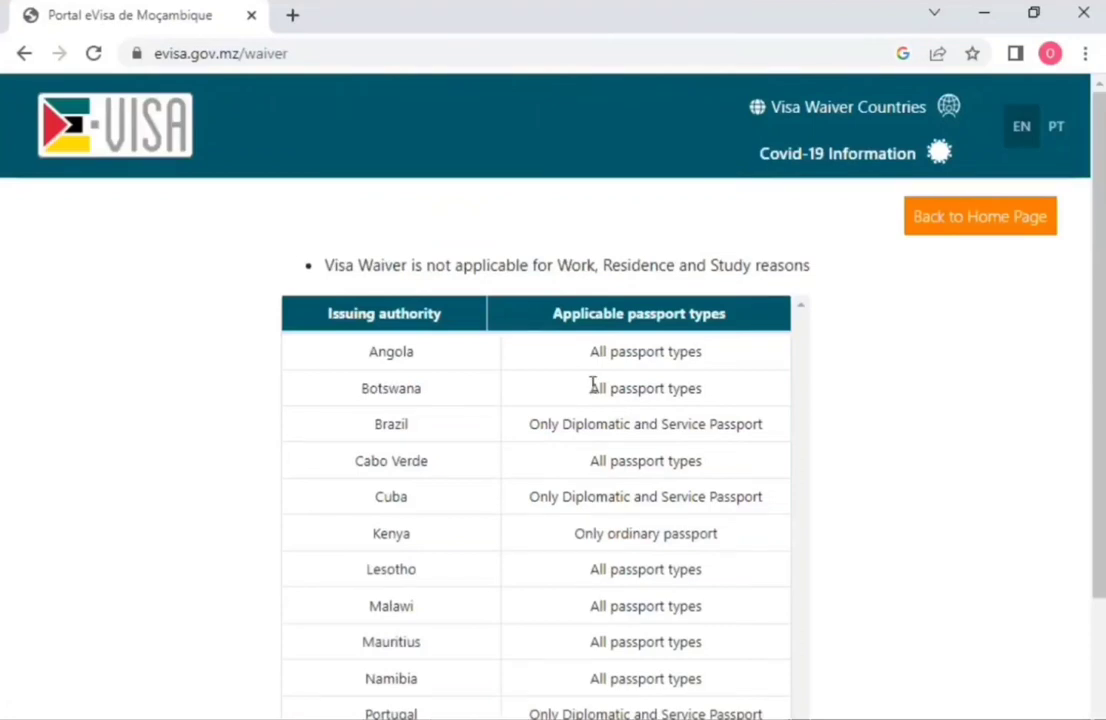
{"action": "scroll", "coordinate": [473, 440], "scroll_direction": "down", "scroll_amount": 2}
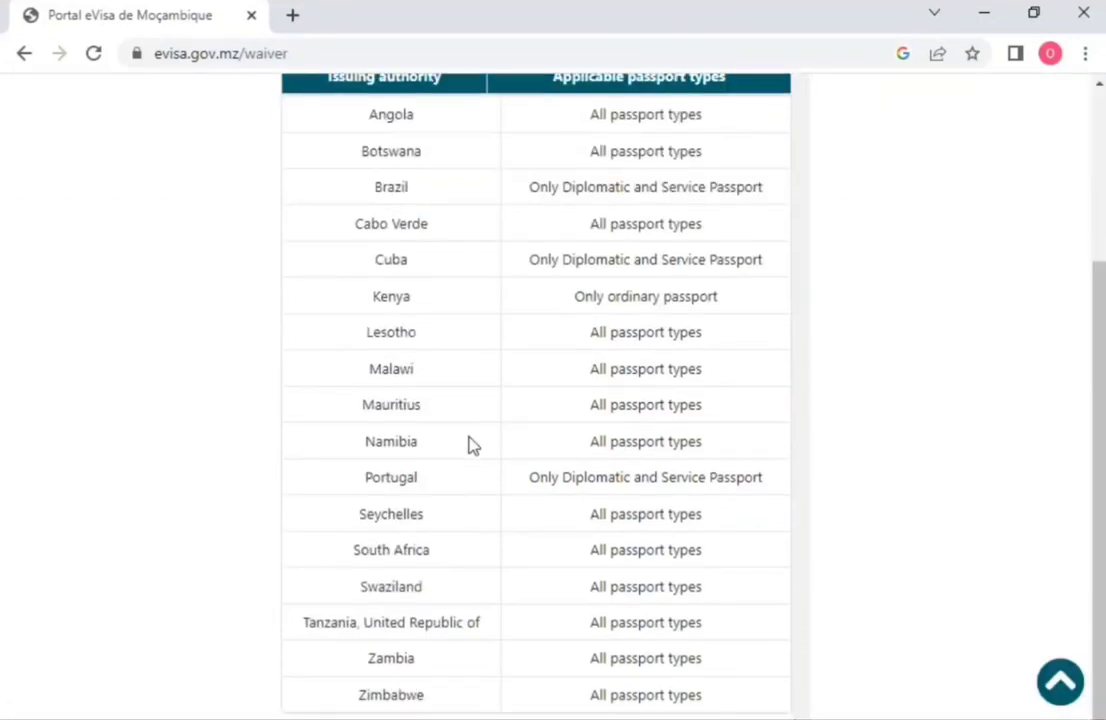
{"action": "scroll", "coordinate": [459, 447], "scroll_direction": "up", "scroll_amount": 2}
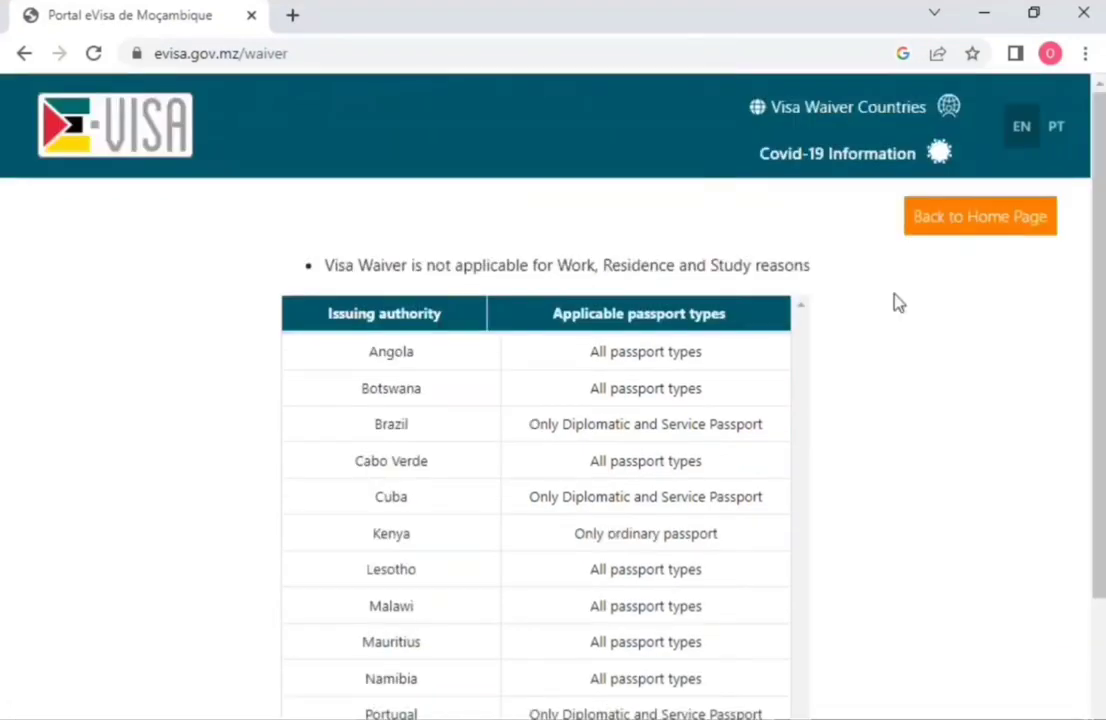
{"action": "left_click", "coordinate": [932, 228]}
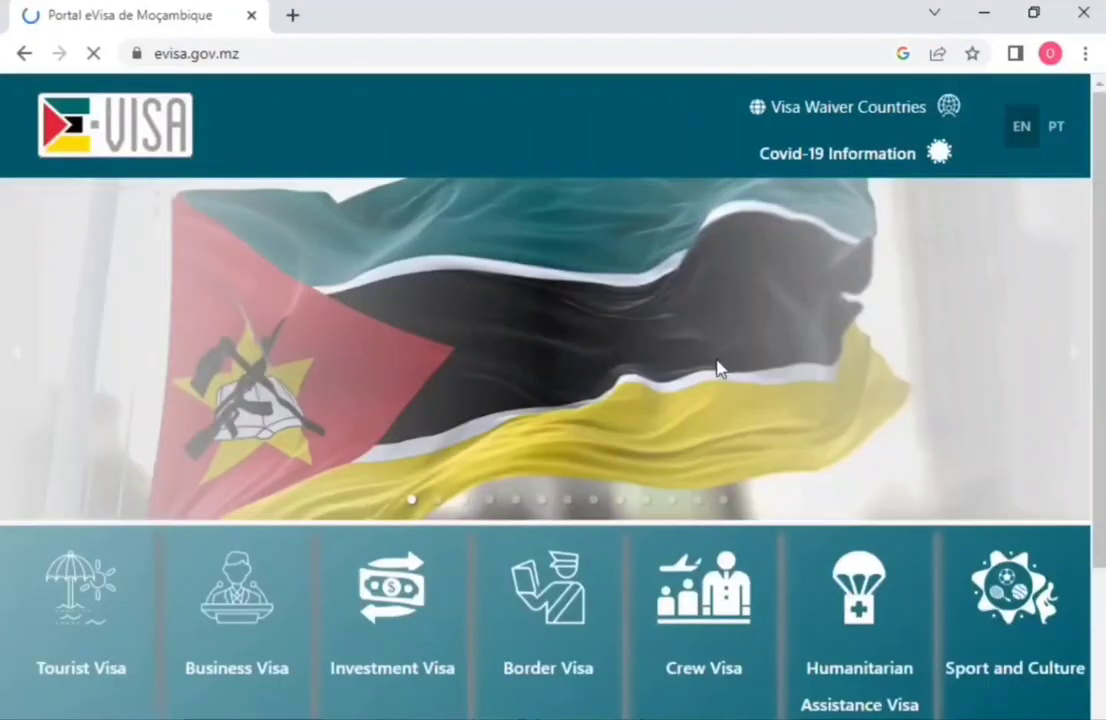
Step: Start a tourist visa application and follow the link to create a new account
{"action": "scroll", "coordinate": [884, 316], "scroll_direction": "down", "scroll_amount": 2}
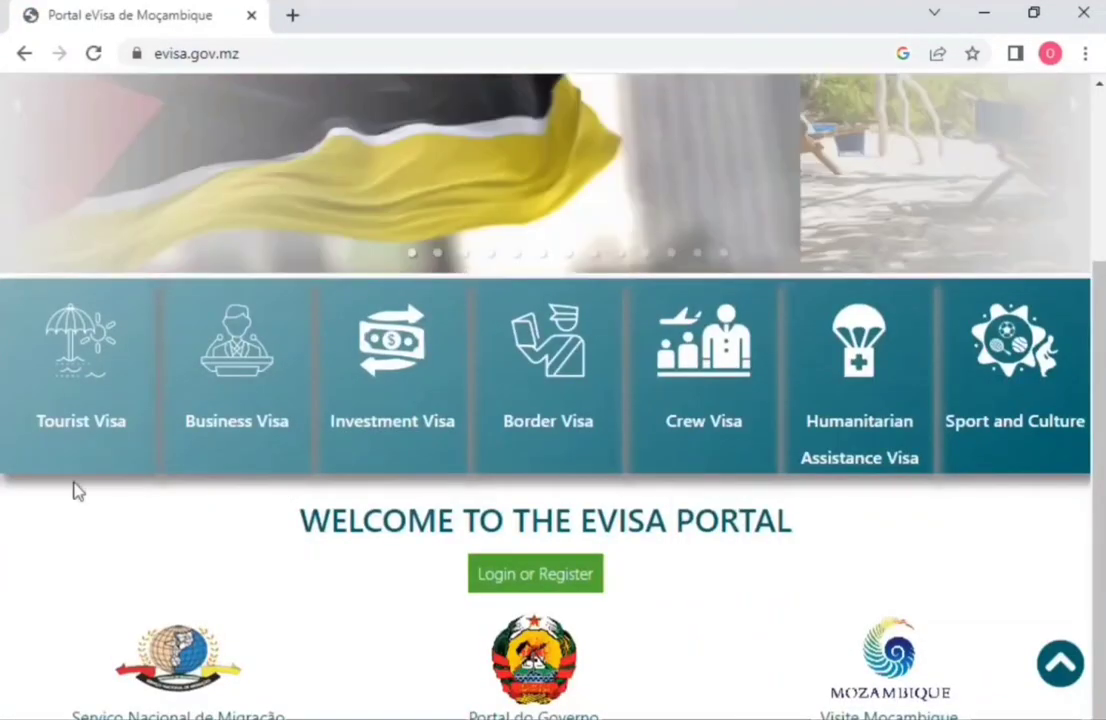
{"action": "left_click", "coordinate": [80, 425]}
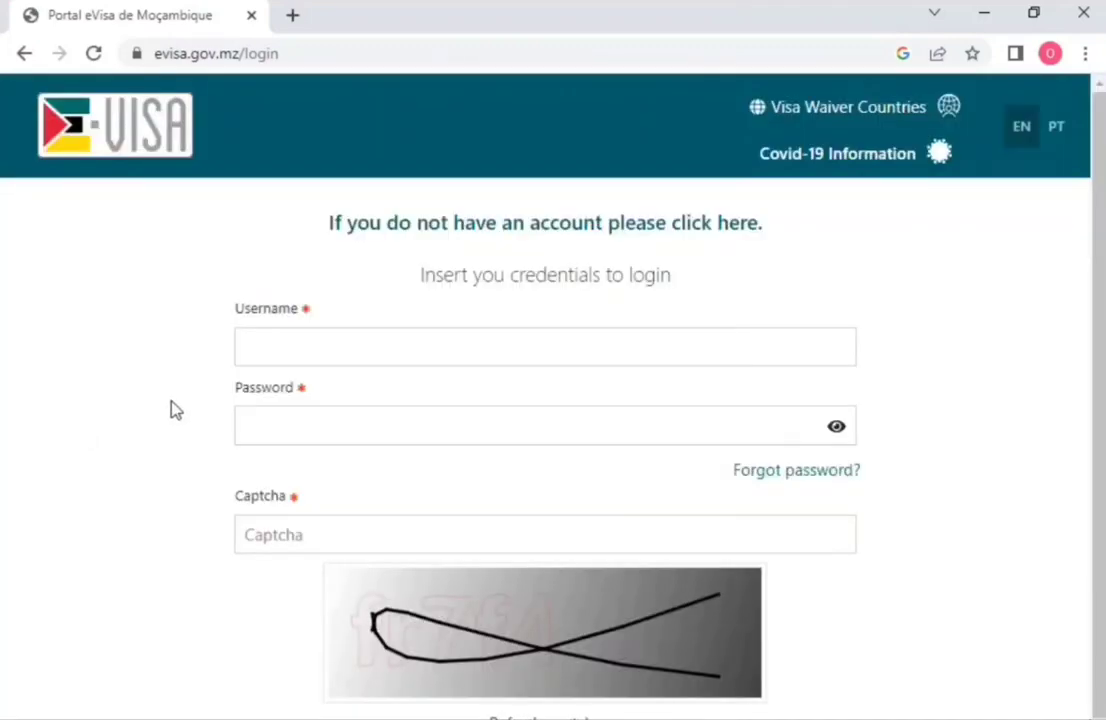
{"action": "scroll", "coordinate": [172, 410], "scroll_direction": "down", "scroll_amount": 1}
{"action": "scroll", "coordinate": [172, 410], "scroll_direction": "up", "scroll_amount": 1}
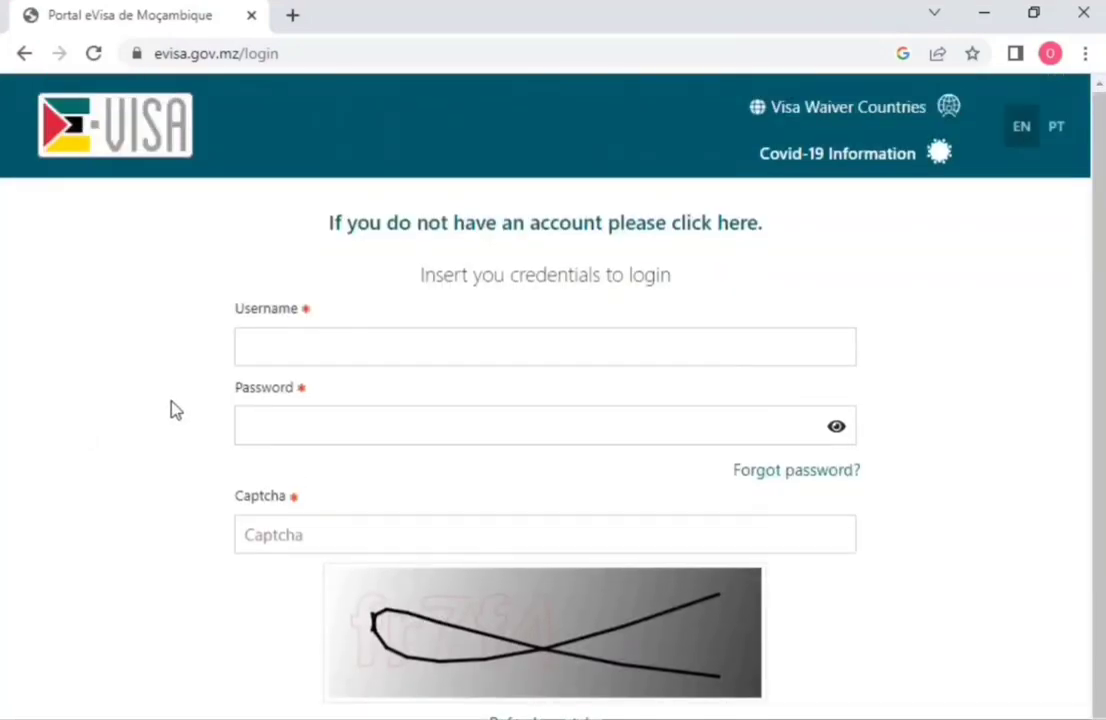
{"action": "left_click", "coordinate": [606, 240]}
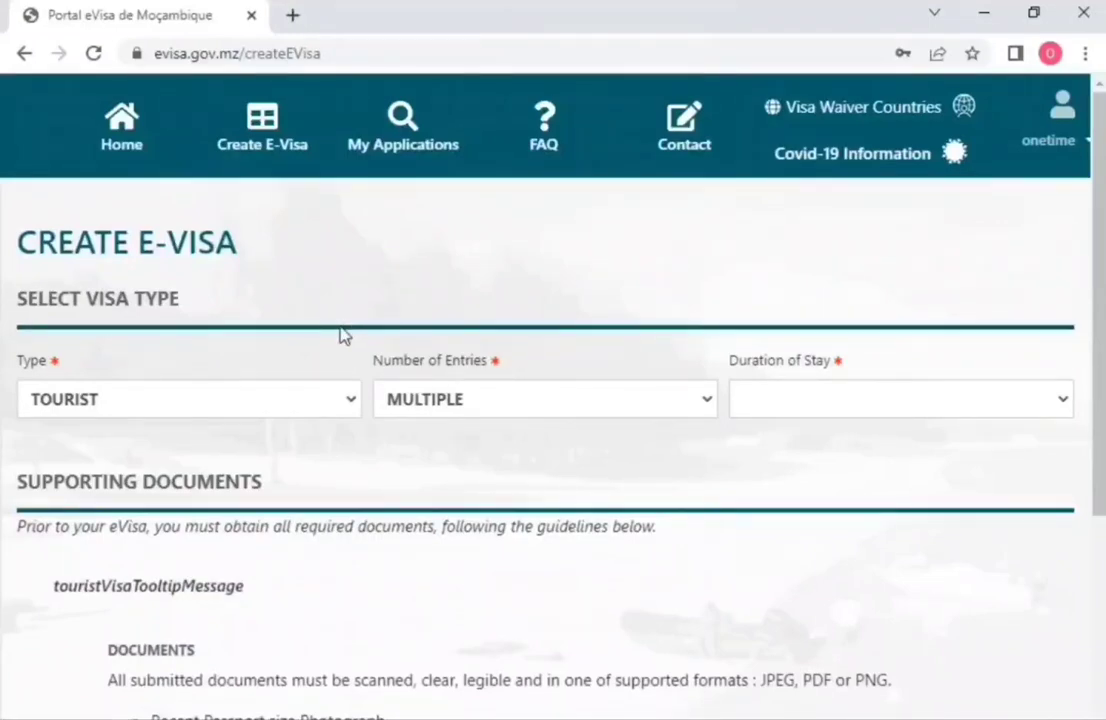
Step: Set the duration of stay to 60 DAYS
{"action": "scroll", "coordinate": [270, 303], "scroll_direction": "down", "scroll_amount": 2}
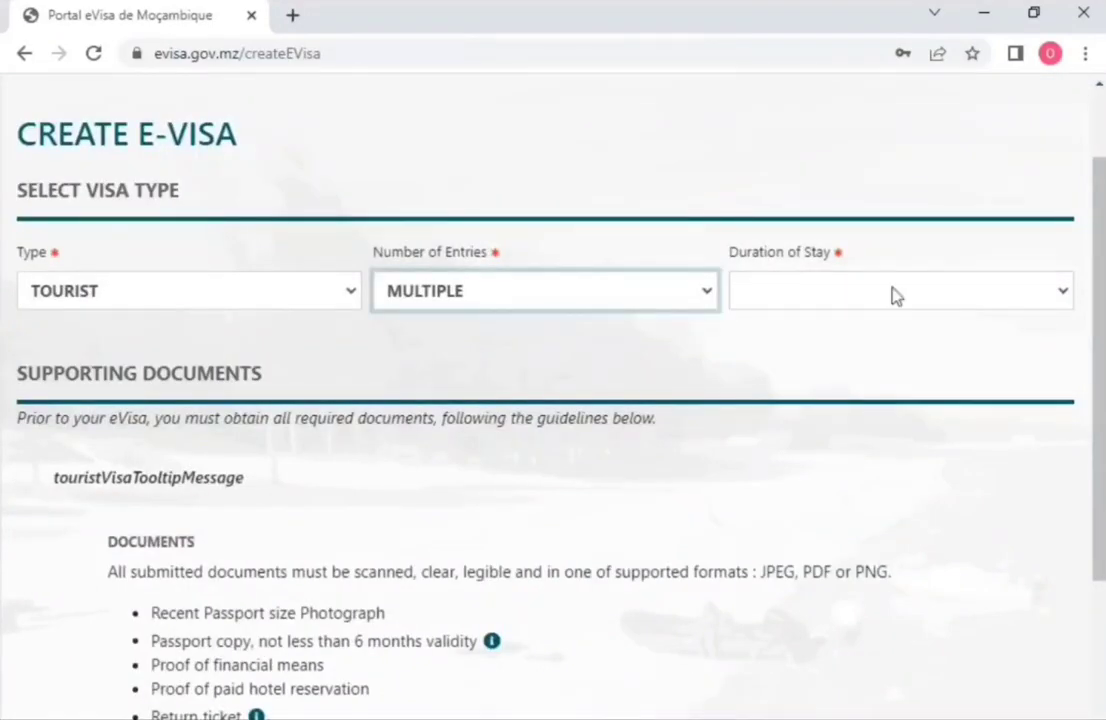
{"action": "left_click", "coordinate": [385, 355]}
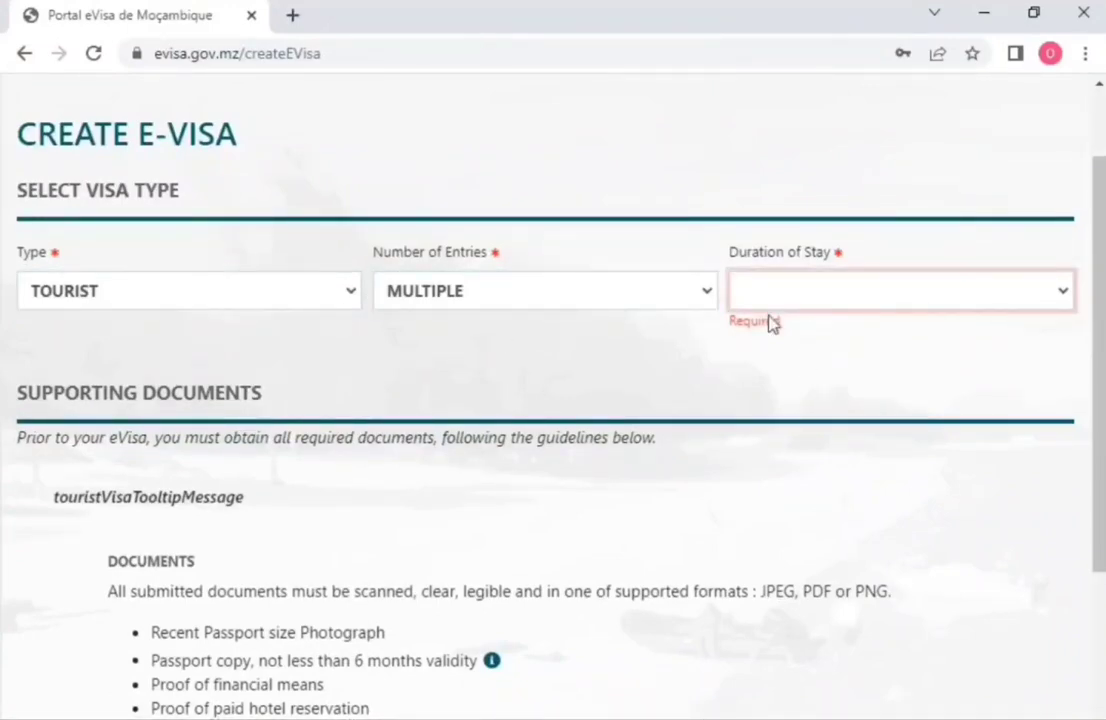
{"action": "left_click", "coordinate": [768, 368]}
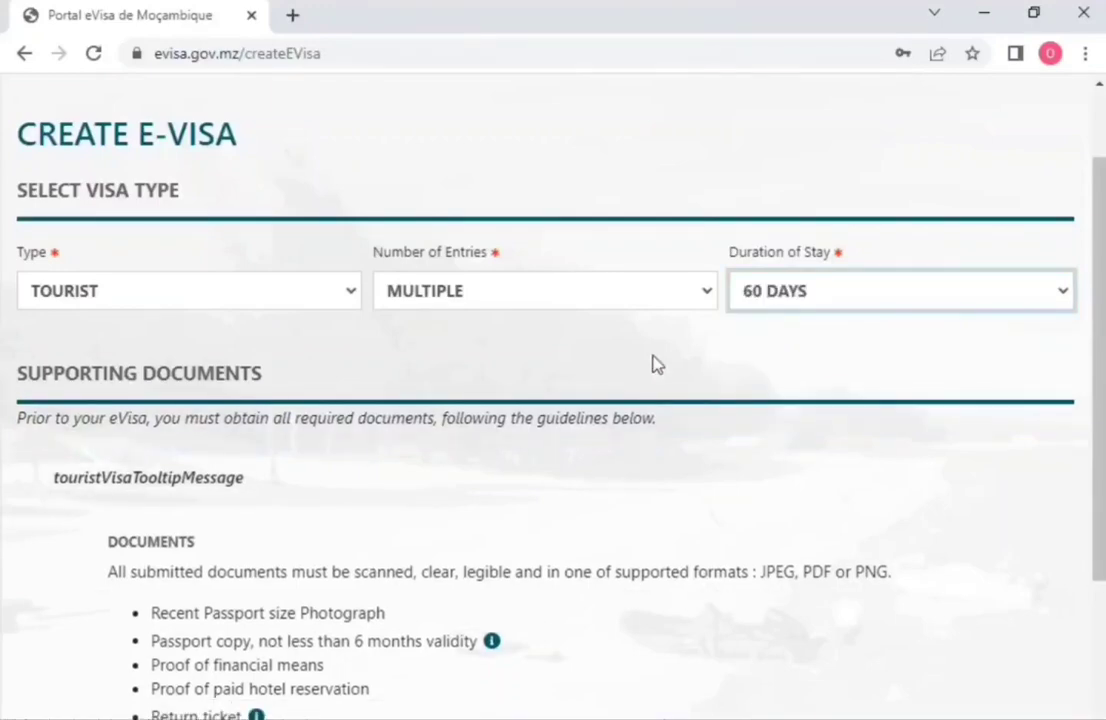
{"action": "scroll", "coordinate": [656, 364], "scroll_direction": "down", "scroll_amount": 3}
{"action": "scroll", "coordinate": [654, 357], "scroll_direction": "down", "scroll_amount": 1}
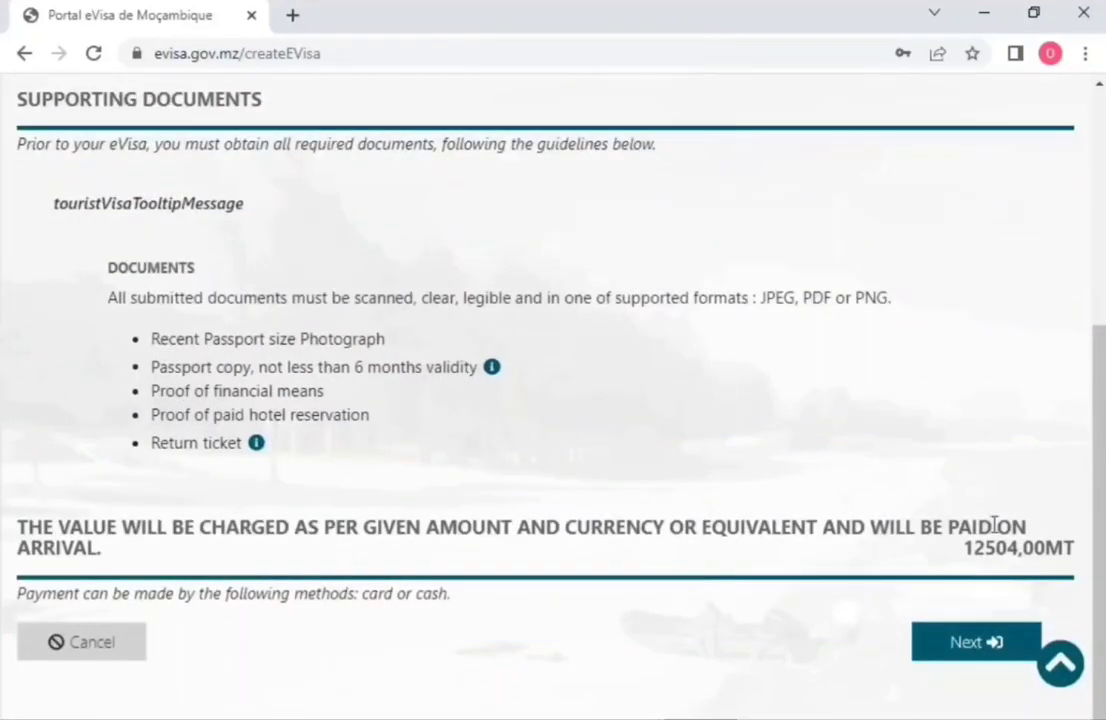
Step: Highlight the 12504,00 fee and required documents: photo, passport validity, financial means, hotel reservation
{"action": "left_click_drag", "start_coordinate": [965, 550], "coordinate": [1045, 550]}
{"action": "scroll", "coordinate": [510, 471], "scroll_direction": "up", "scroll_amount": 2}
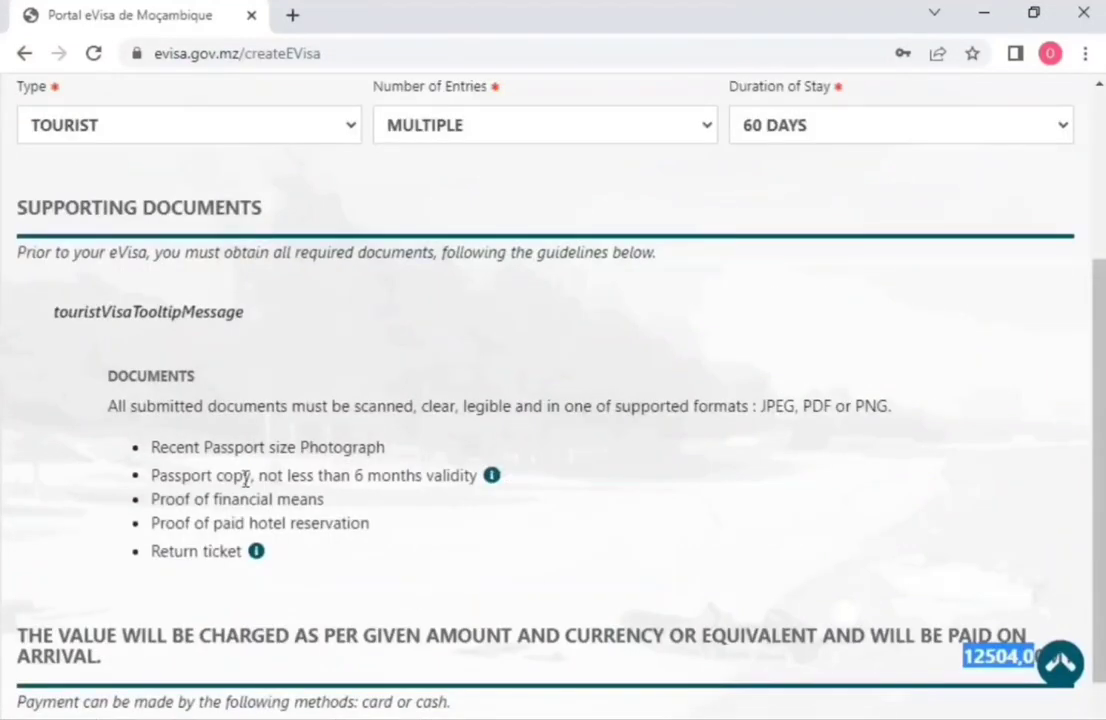
{"action": "left_click_drag", "start_coordinate": [170, 450], "coordinate": [380, 449]}
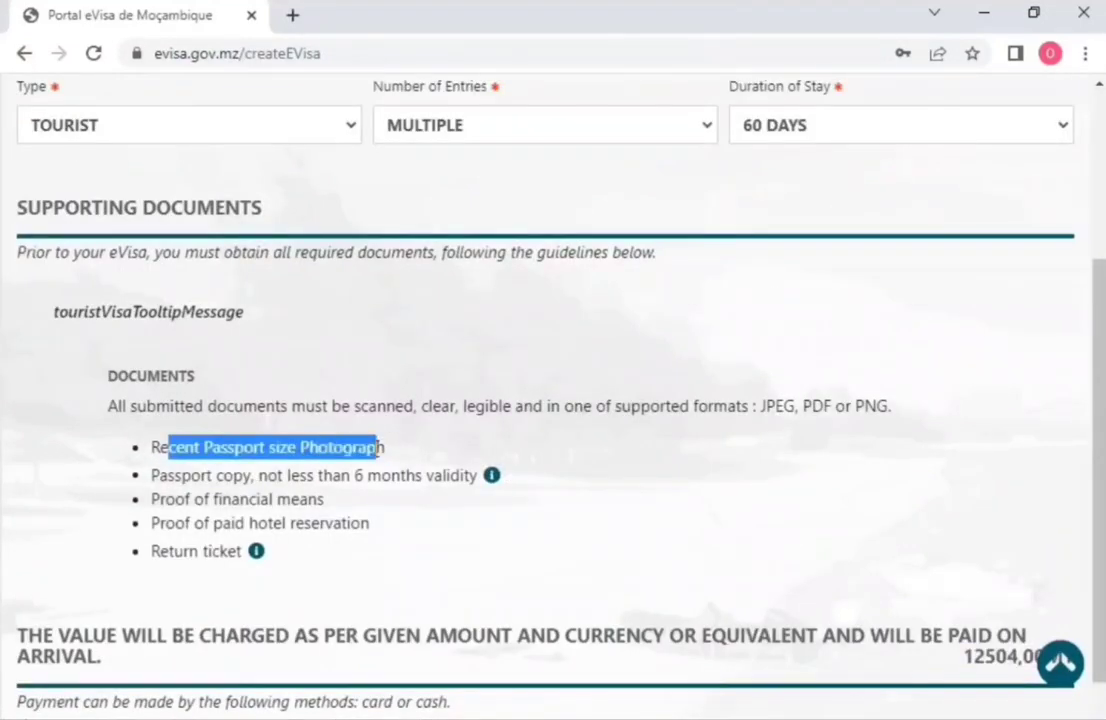
{"action": "left_click_drag", "start_coordinate": [216, 475], "coordinate": [422, 476]}
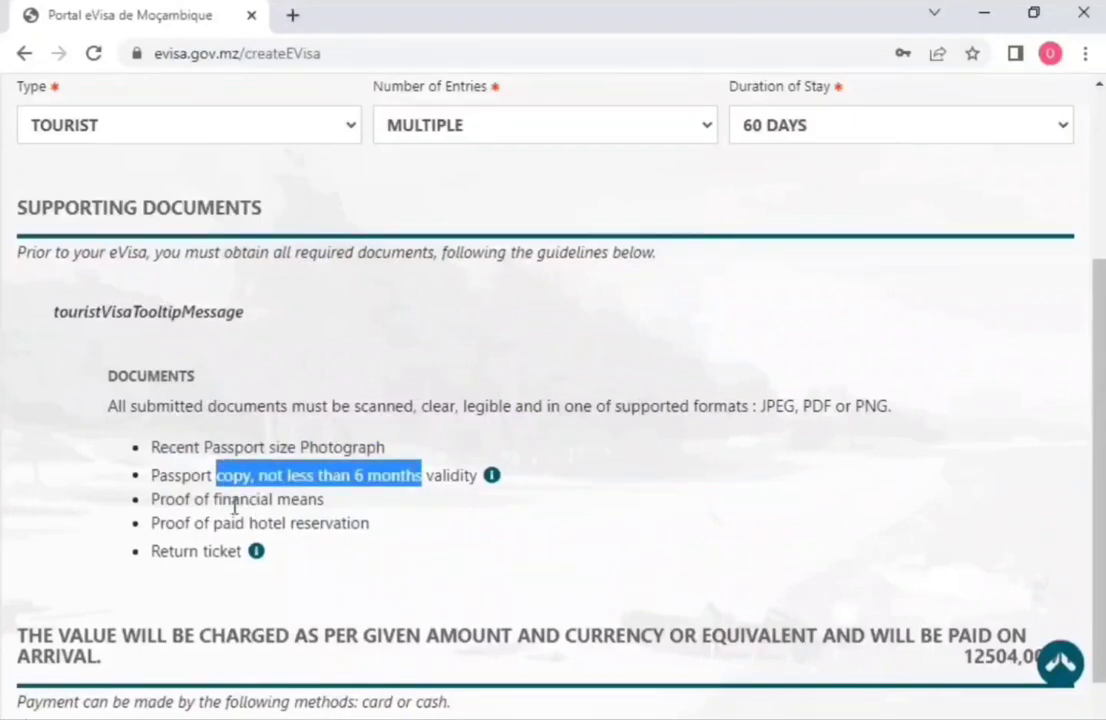
{"action": "left_click_drag", "start_coordinate": [242, 500], "coordinate": [292, 498]}
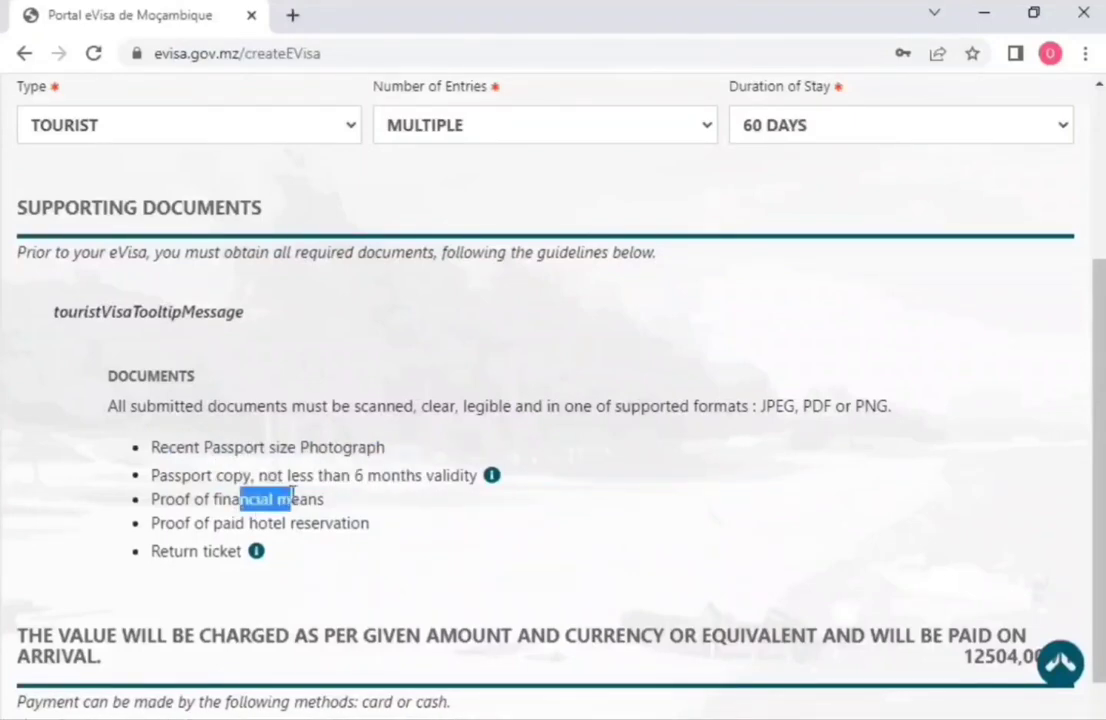
{"action": "left_click_drag", "start_coordinate": [192, 523], "coordinate": [311, 523]}
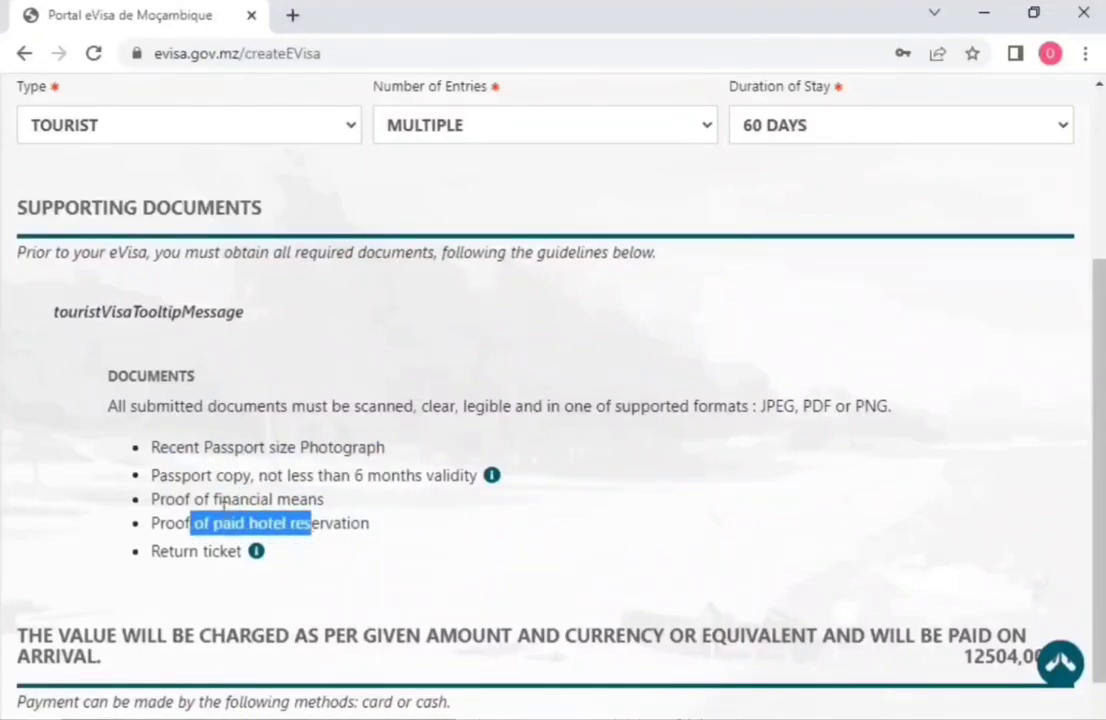
{"action": "left_click_drag", "start_coordinate": [209, 500], "coordinate": [298, 500]}
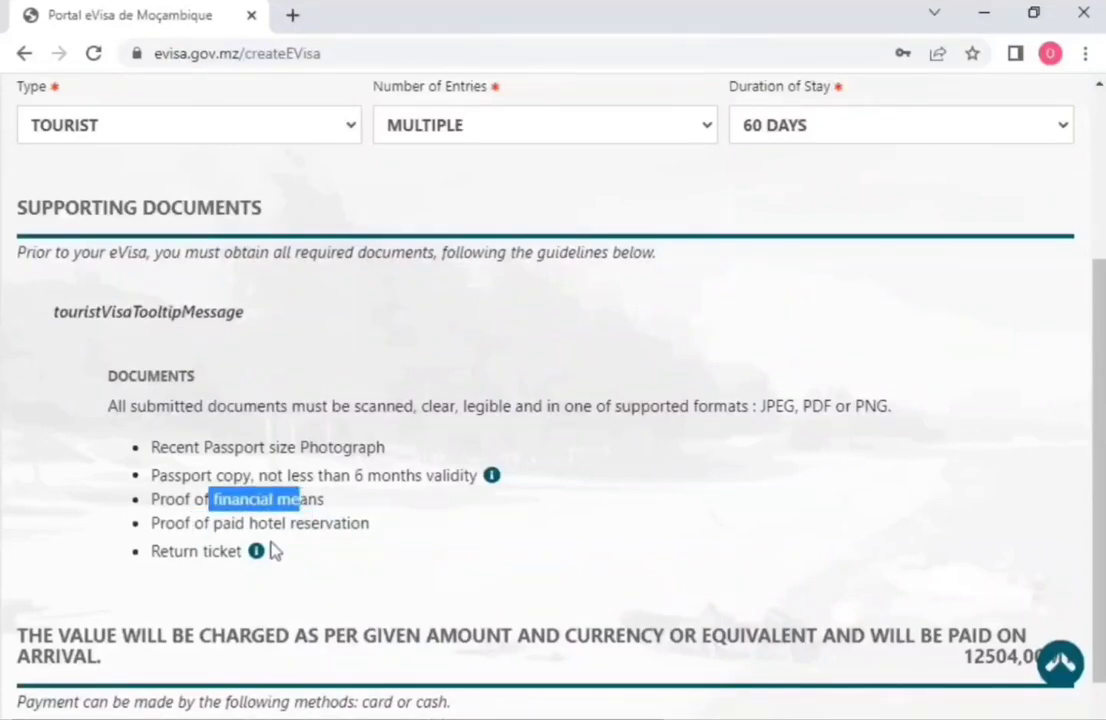
{"action": "mouse_move", "coordinate": [255, 563]}
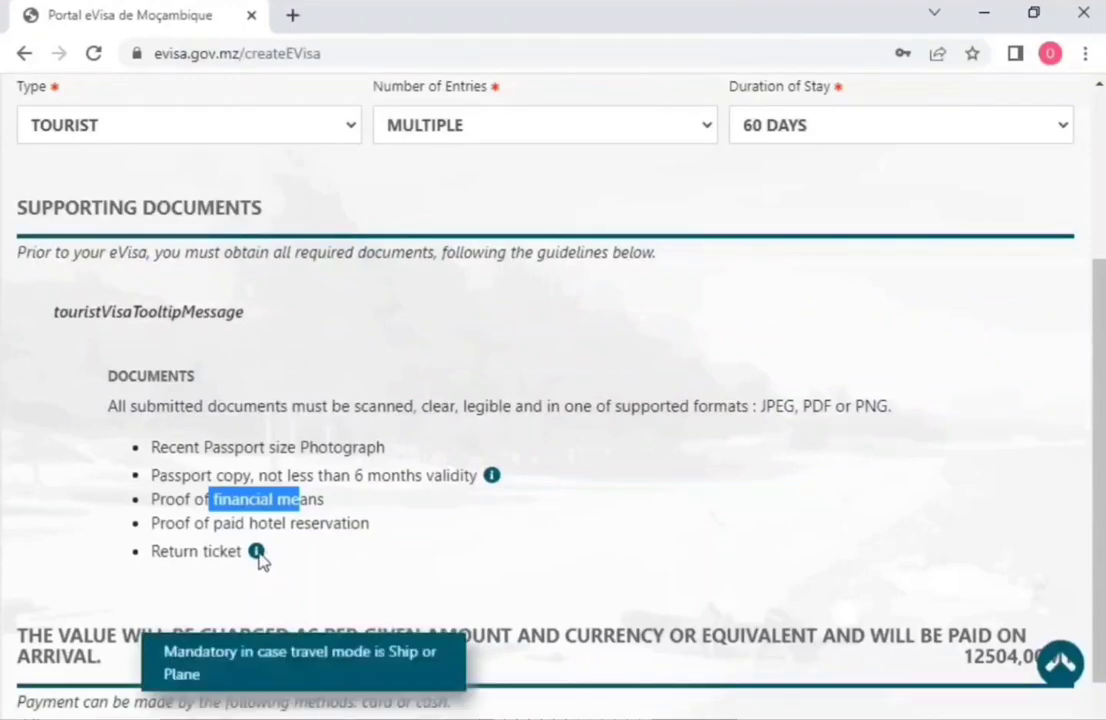
{"action": "scroll", "coordinate": [257, 558], "scroll_direction": "down", "scroll_amount": 2}
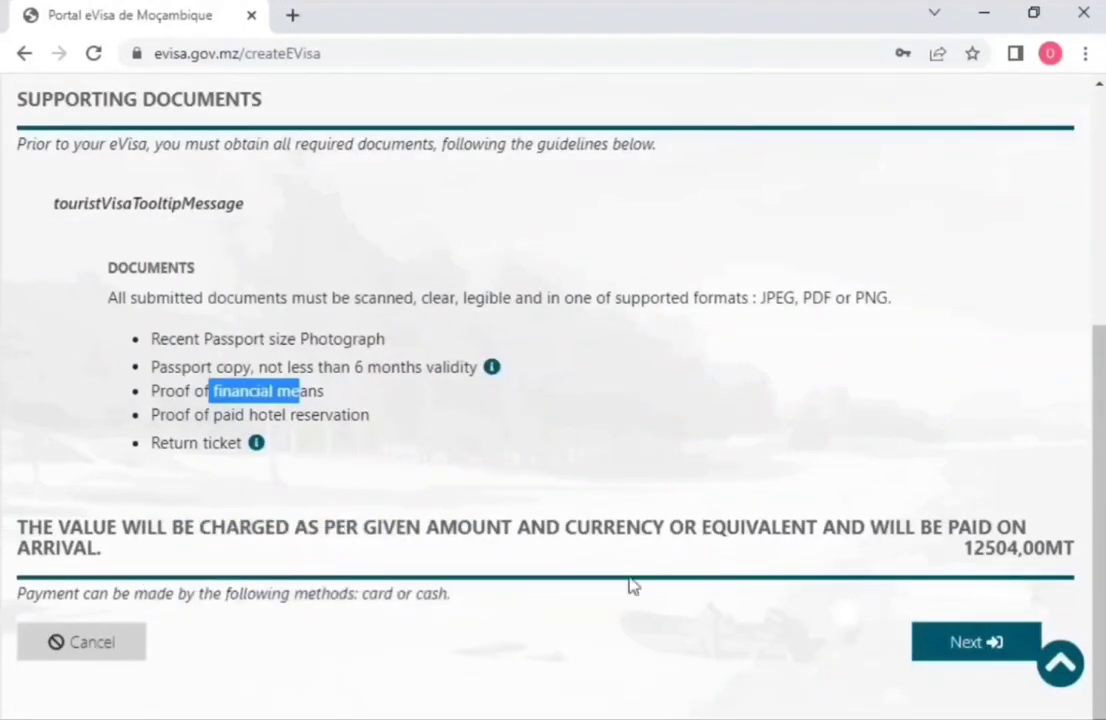
Step: Continue, confirm the visa waiver list was checked, and proceed to the Visa Data form
{"action": "left_click", "coordinate": [963, 662]}
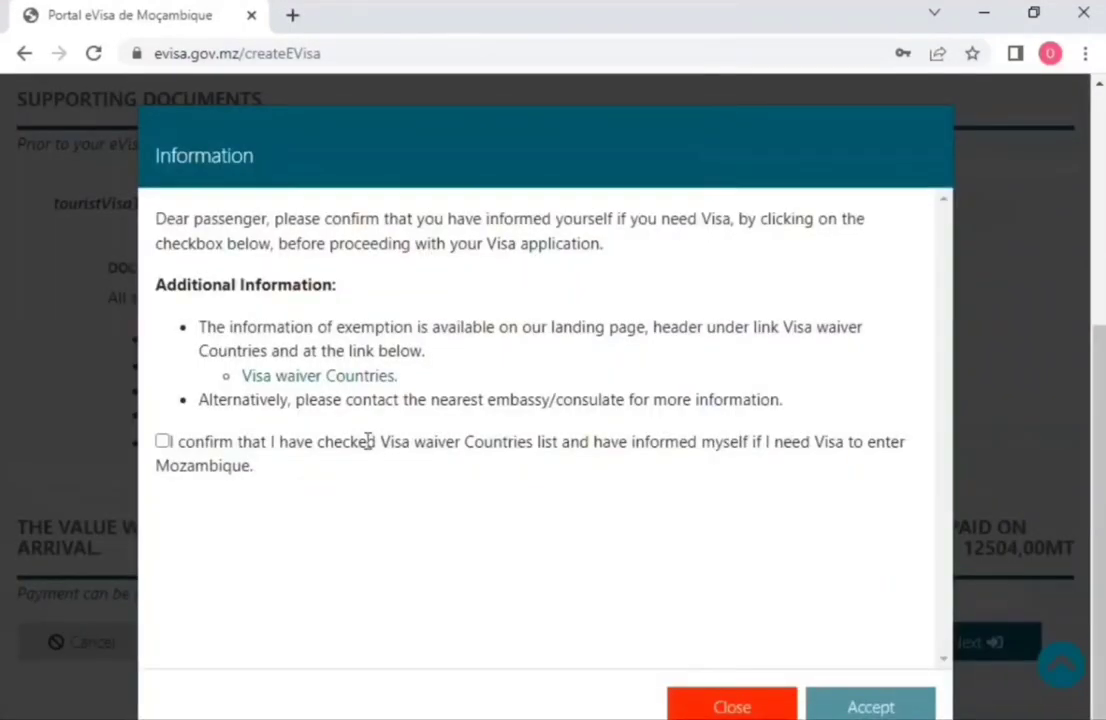
{"action": "left_click", "coordinate": [163, 442]}
{"action": "left_click", "coordinate": [870, 707]}
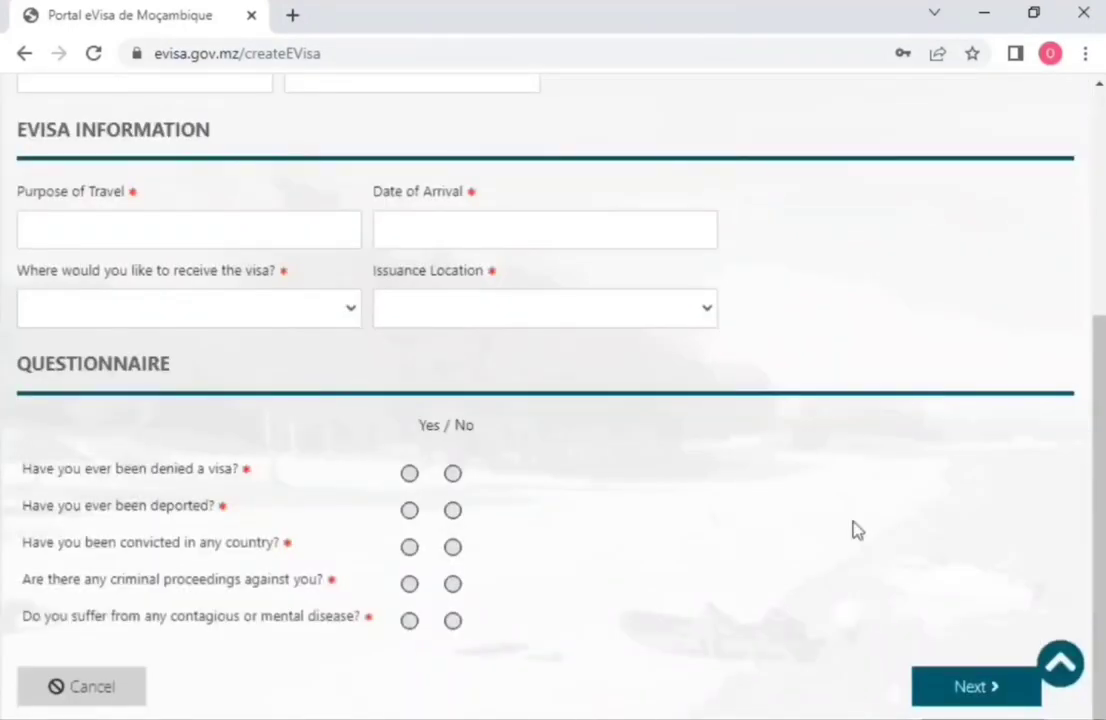
{"action": "scroll", "coordinate": [854, 528], "scroll_direction": "up", "scroll_amount": 4}
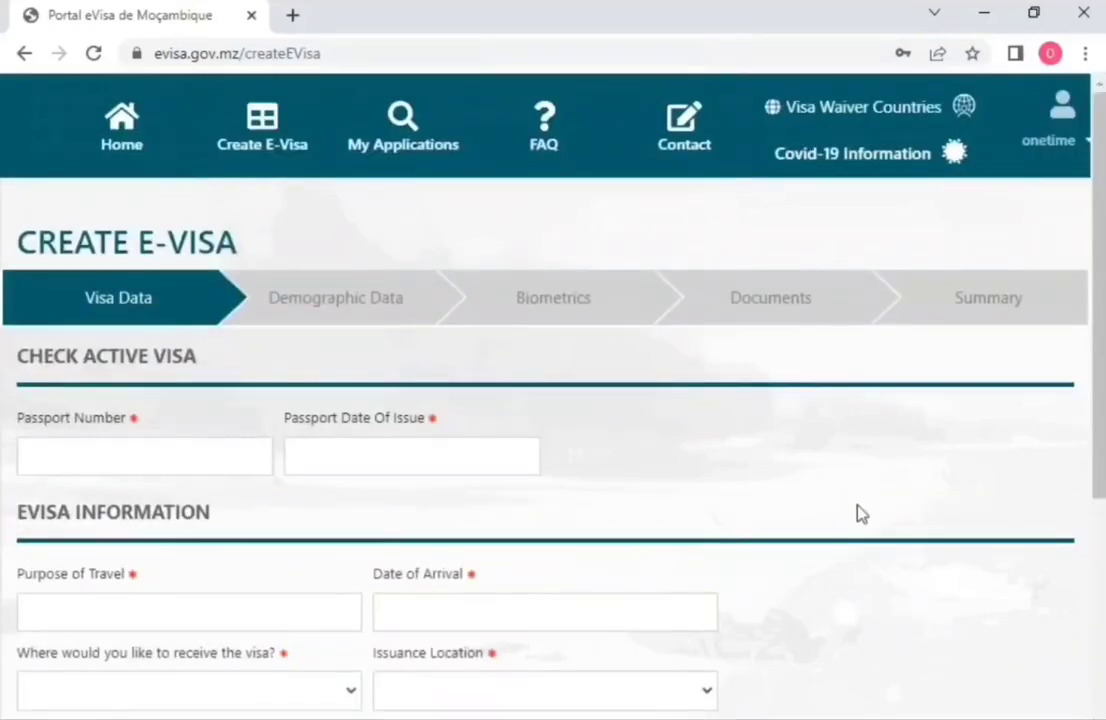
{"action": "scroll", "coordinate": [852, 496], "scroll_direction": "down", "scroll_amount": 3}
Step: Enter the passport number, set issue date 24/05/2022, and begin typing TOURISM as purpose
{"action": "left_click", "coordinate": [185, 139]}
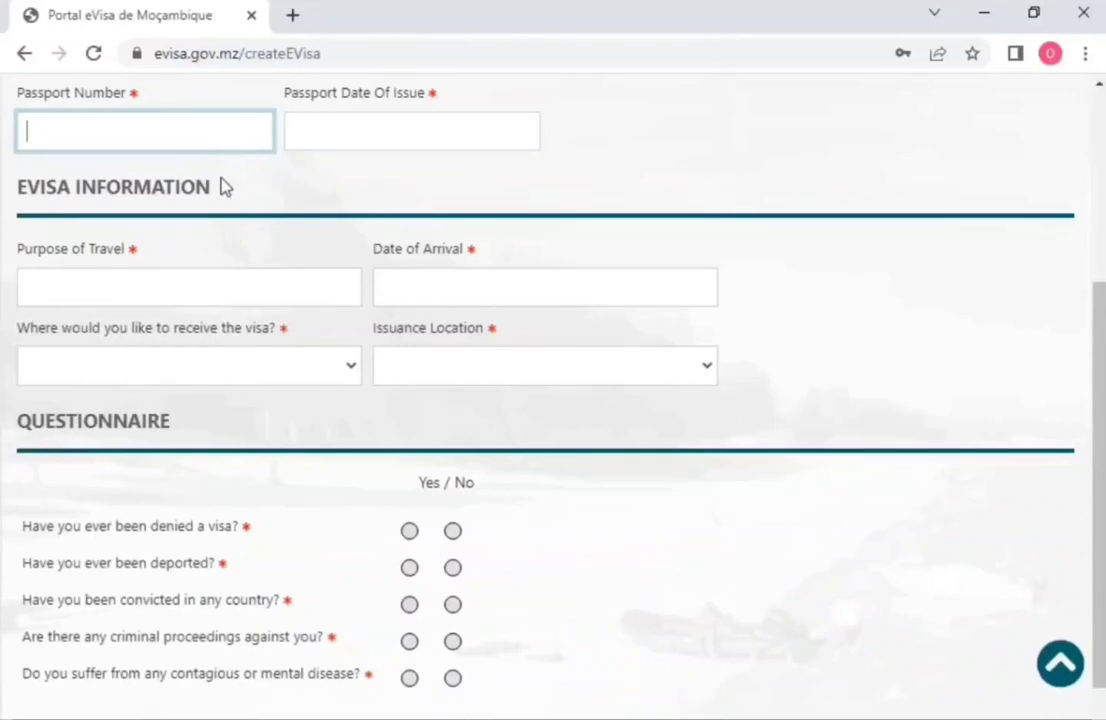
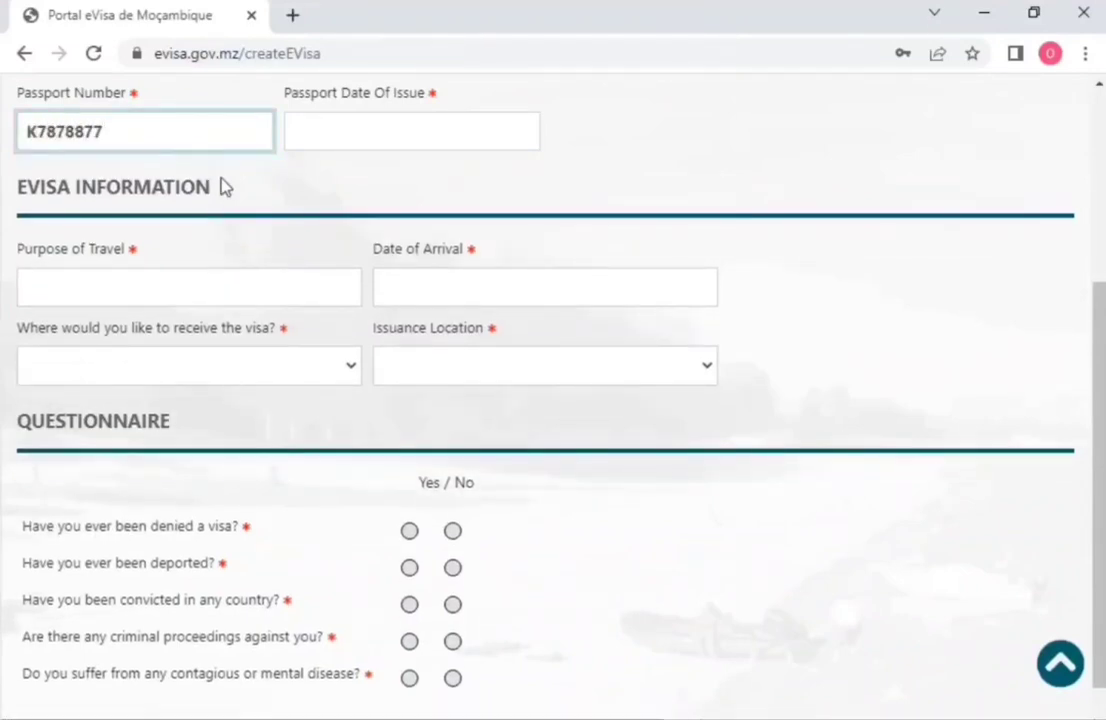
{"action": "left_click", "coordinate": [481, 128]}
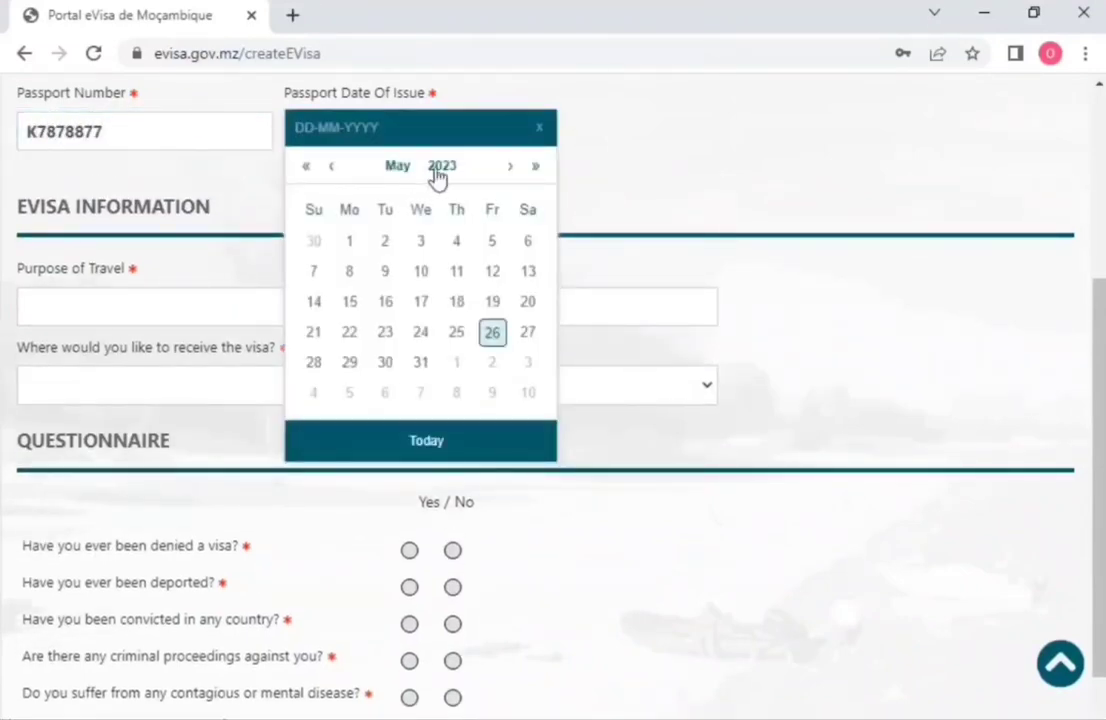
{"action": "left_click", "coordinate": [436, 168]}
{"action": "left_click", "coordinate": [332, 293]}
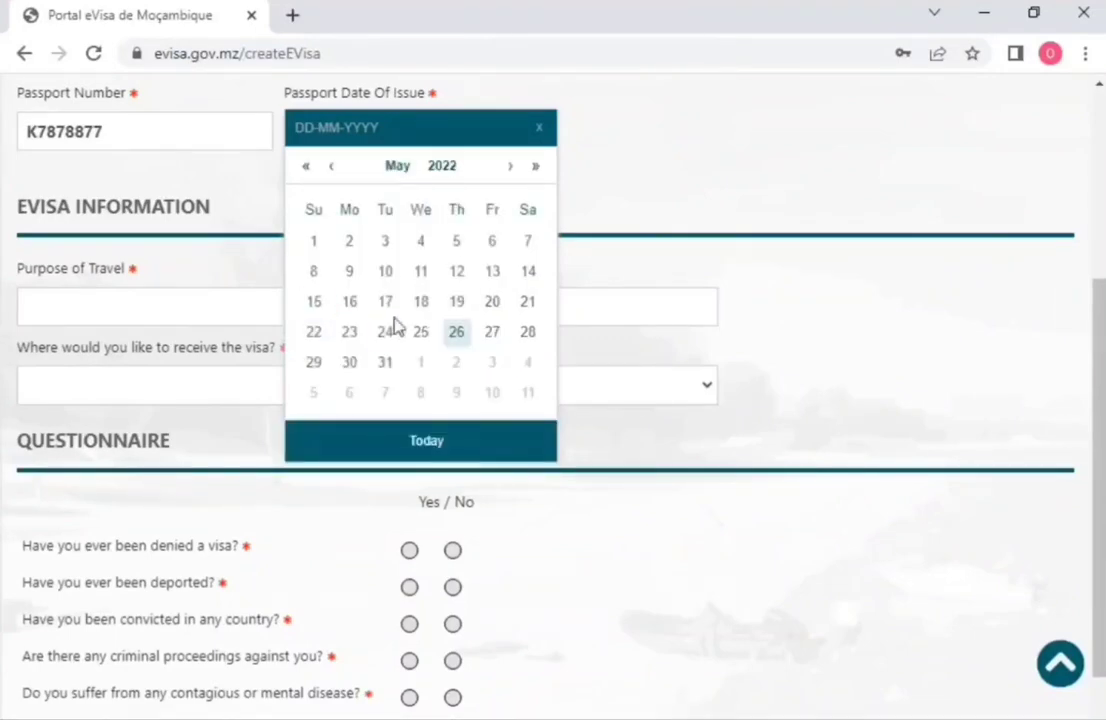
{"action": "left_click", "coordinate": [390, 330]}
{"action": "left_click", "coordinate": [273, 293]}
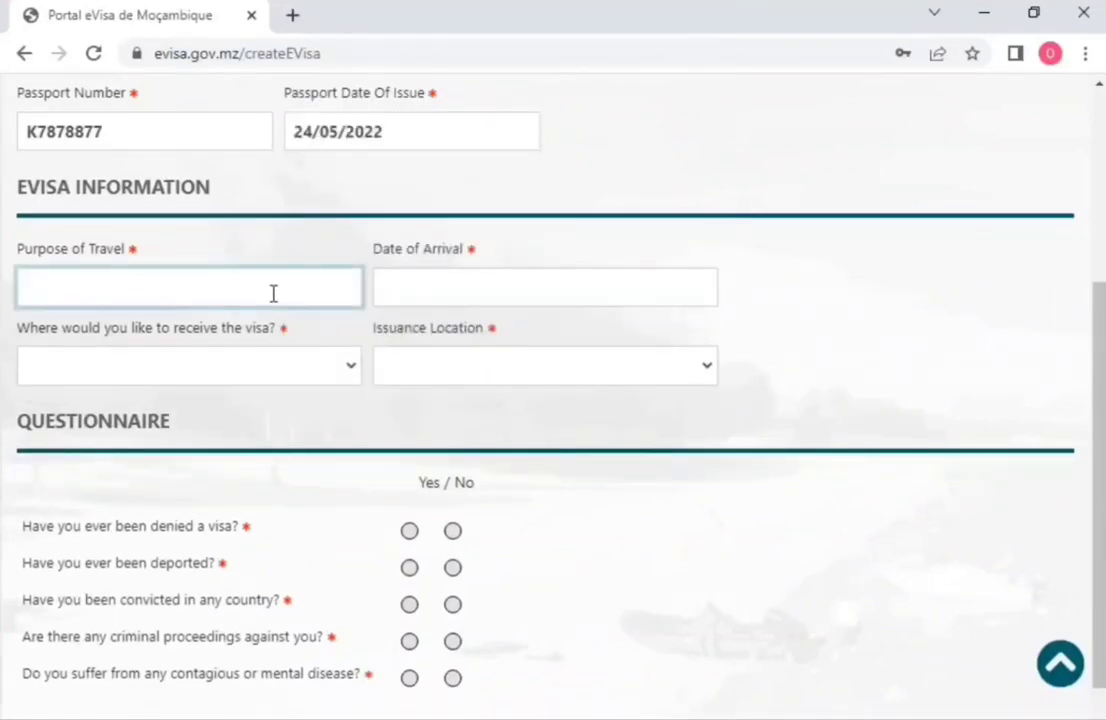
{"action": "type", "text": "TO"}
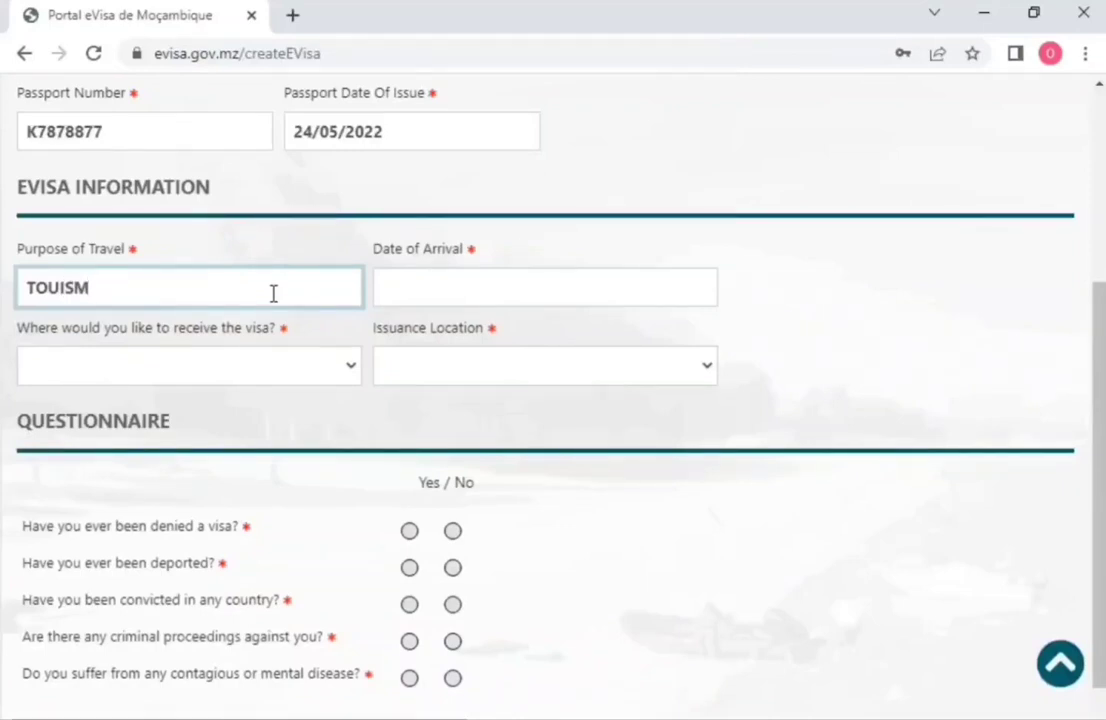
{"action": "type", "text": "U"}
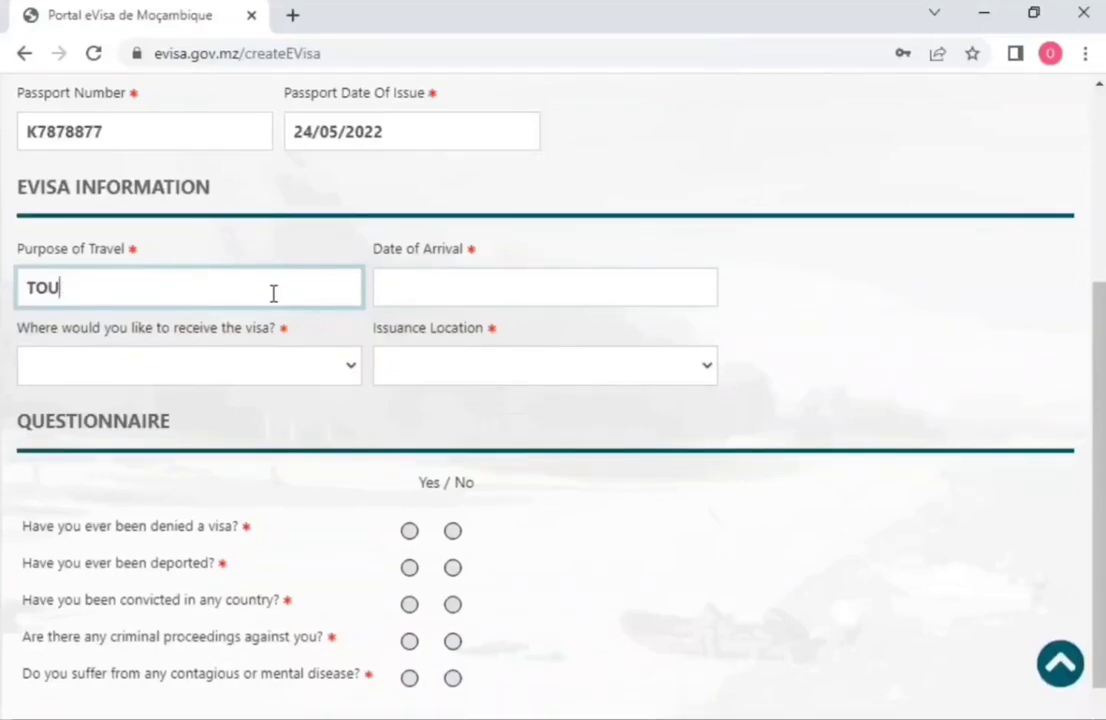
{"action": "type", "text": "RISM"}
Step: Set the date of arrival to 30 June 2023
{"action": "key", "text": "Tab"}
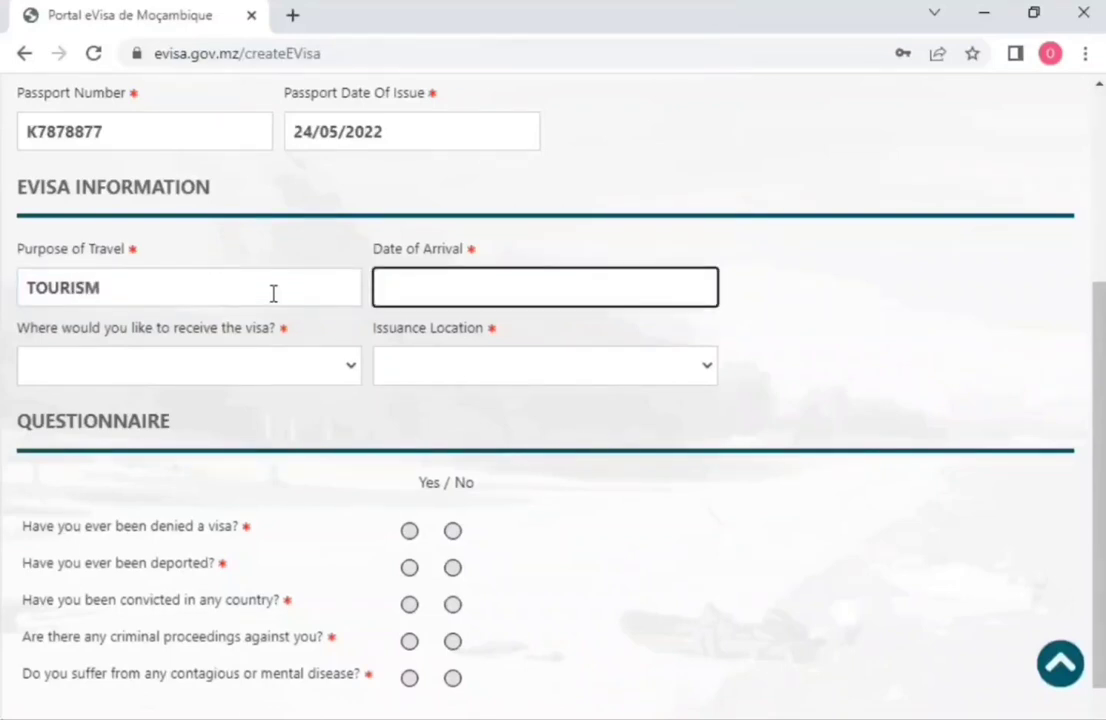
{"action": "left_click", "coordinate": [634, 301]}
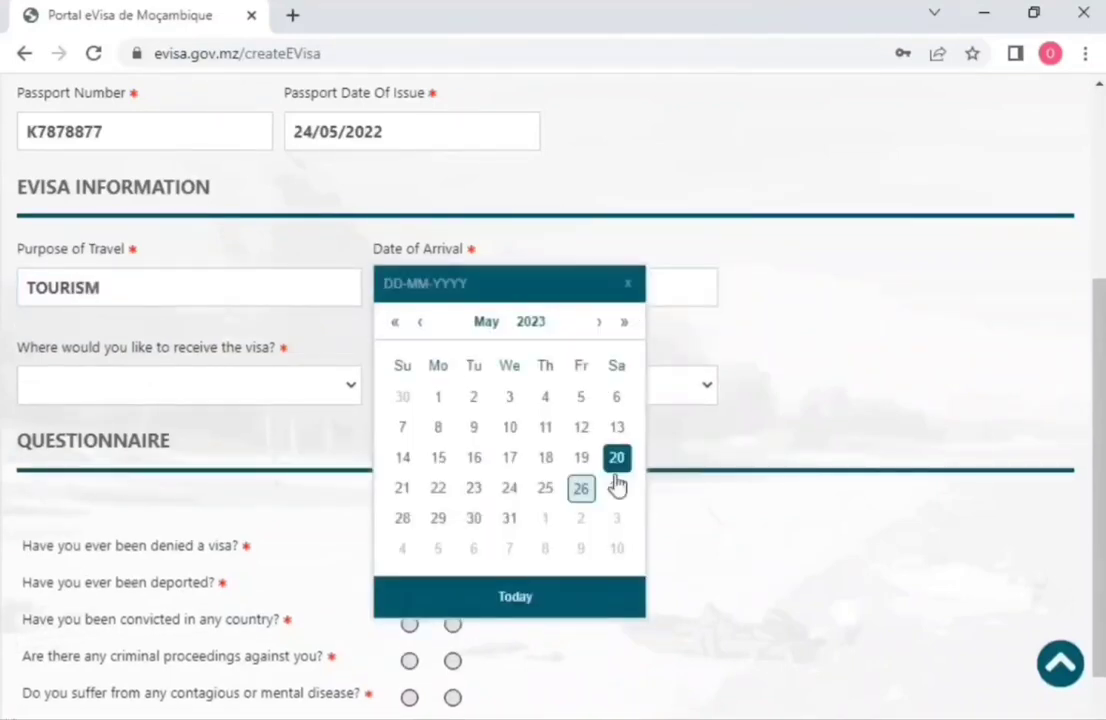
{"action": "left_click", "coordinate": [599, 322]}
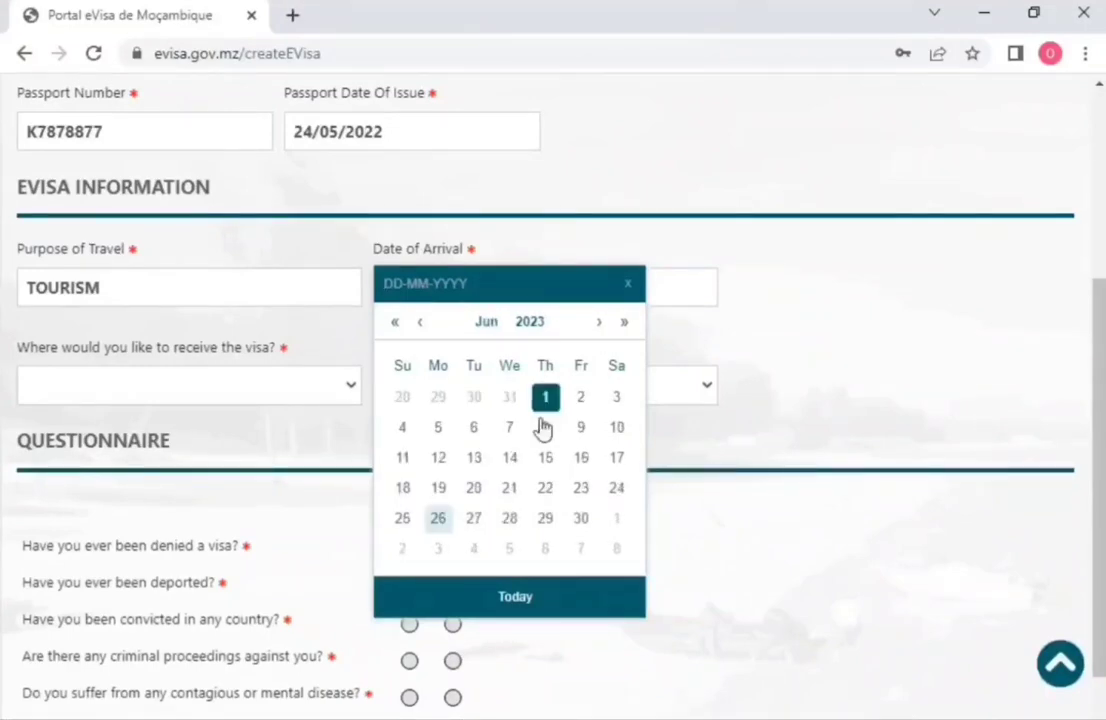
{"action": "left_click", "coordinate": [582, 518]}
Step: Receive the visa at BORDER with issuance location AEROPORTO FILIPE JACINTO NYUSI
{"action": "left_click", "coordinate": [291, 368]}
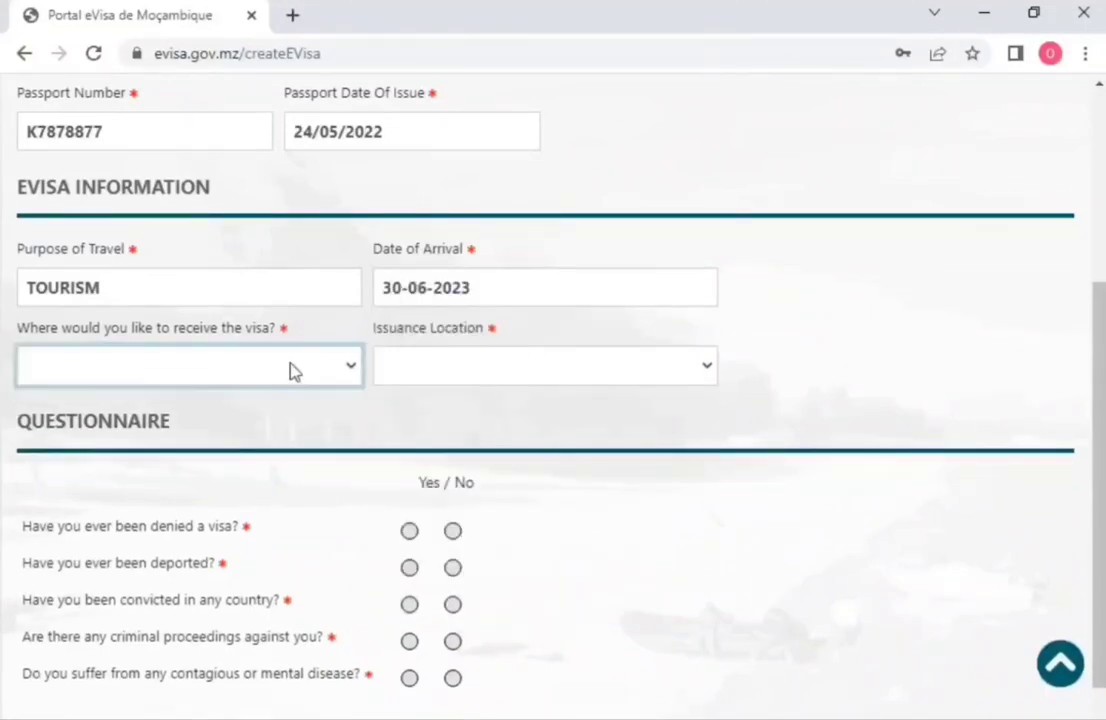
{"action": "left_click", "coordinate": [273, 414]}
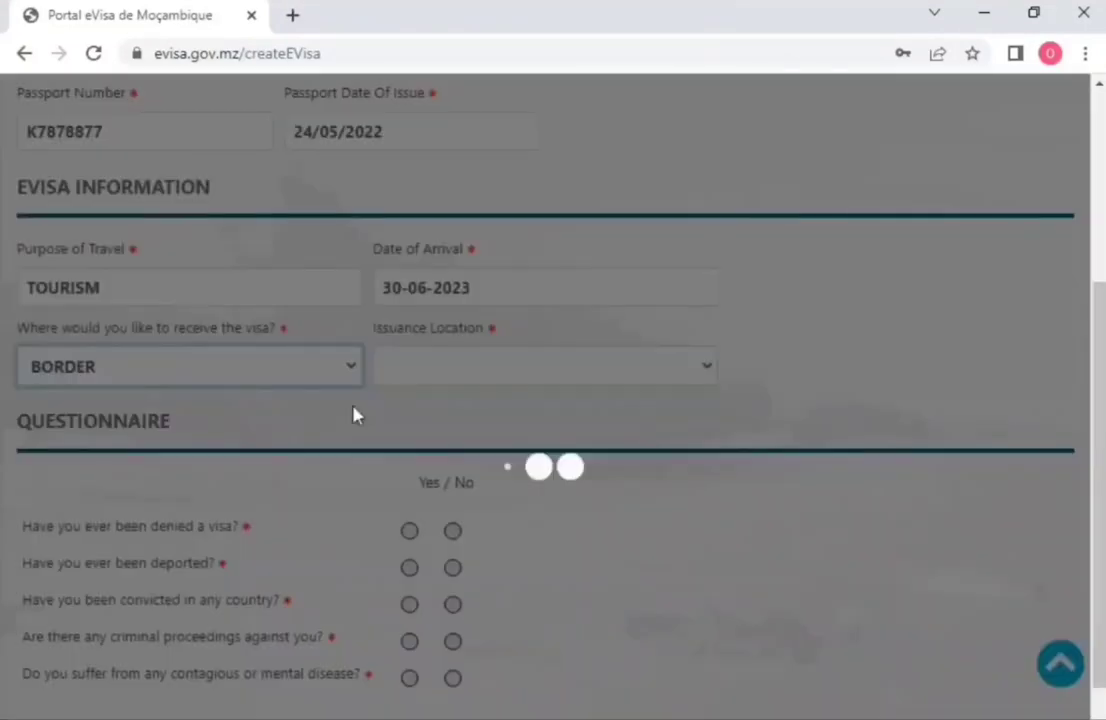
{"action": "left_click", "coordinate": [457, 375]}
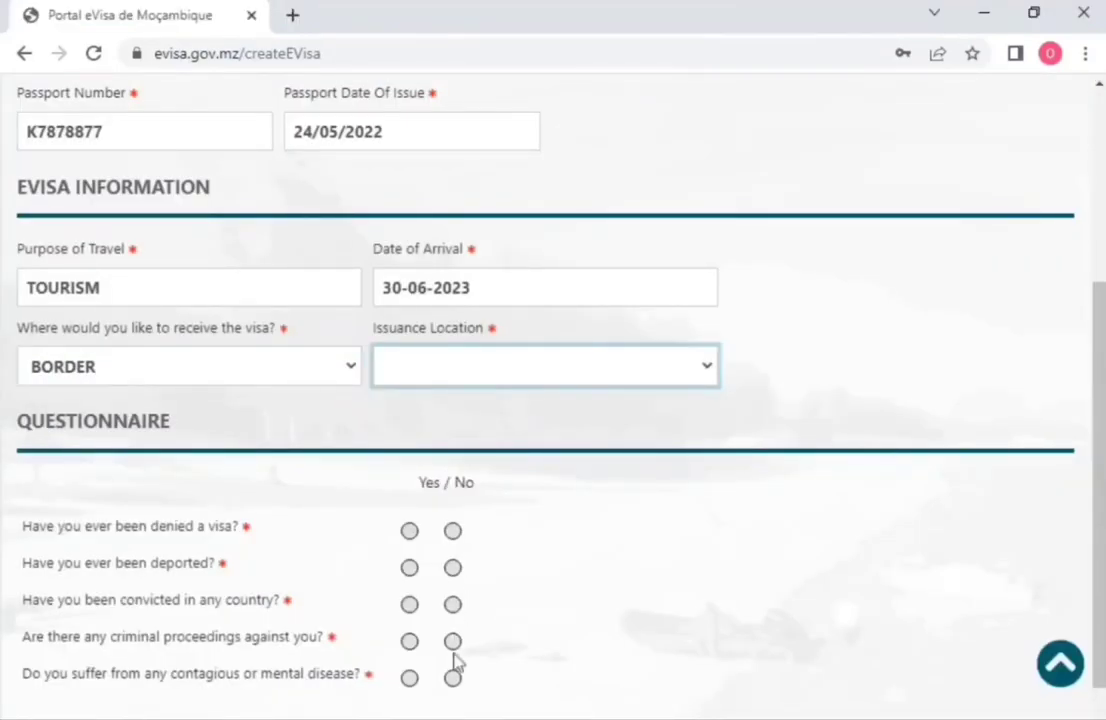
{"action": "left_click", "coordinate": [424, 583]}
{"action": "scroll", "coordinate": [373, 480], "scroll_direction": "down", "scroll_amount": 1}
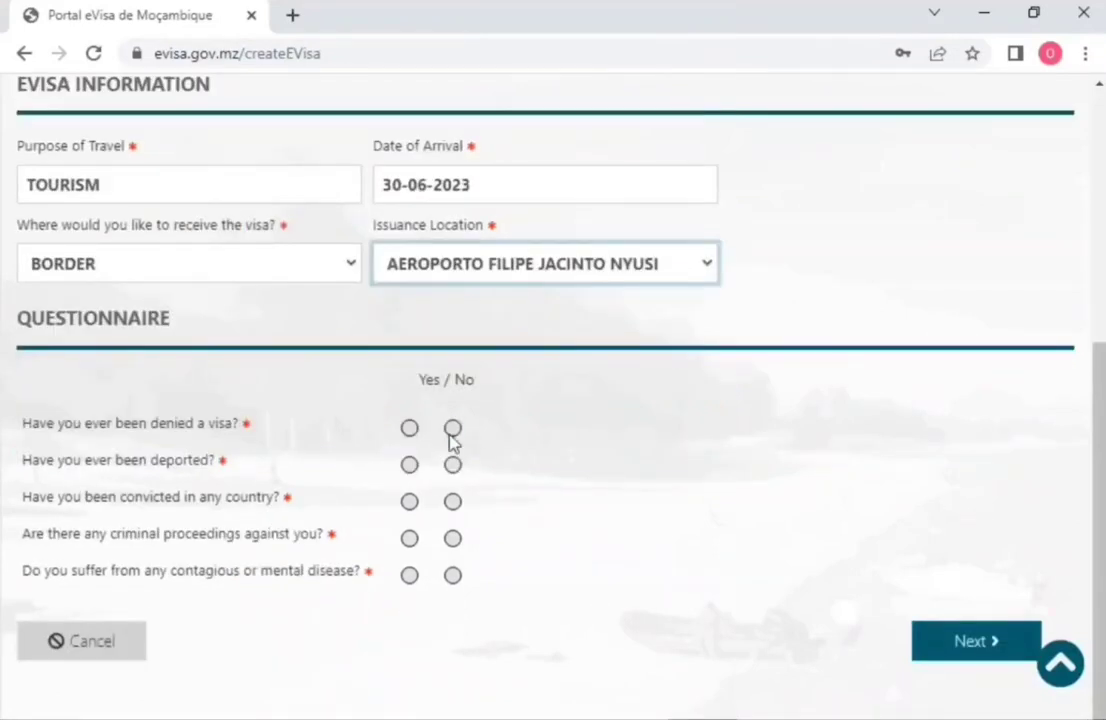
Step: Answer No to the denied-visa, deportation, conviction, criminal-proceedings and disease questions, then submit
{"action": "left_click", "coordinate": [452, 427]}
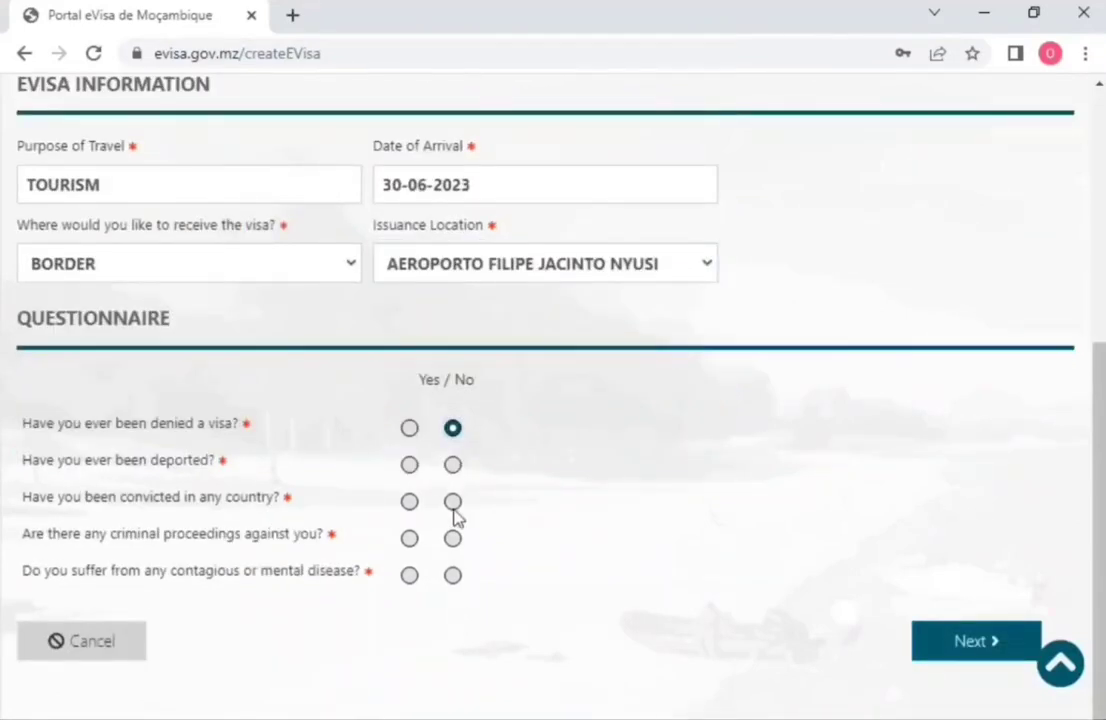
{"action": "left_click", "coordinate": [452, 502]}
{"action": "left_click", "coordinate": [453, 465]}
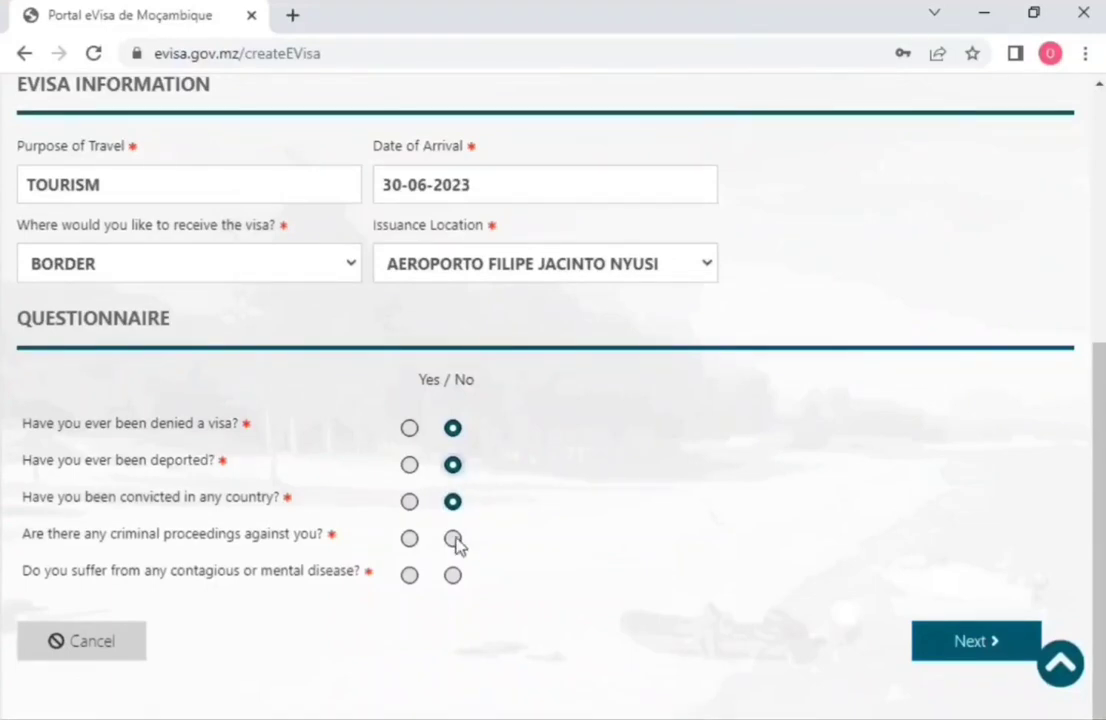
{"action": "left_click", "coordinate": [453, 539]}
{"action": "left_click", "coordinate": [453, 576]}
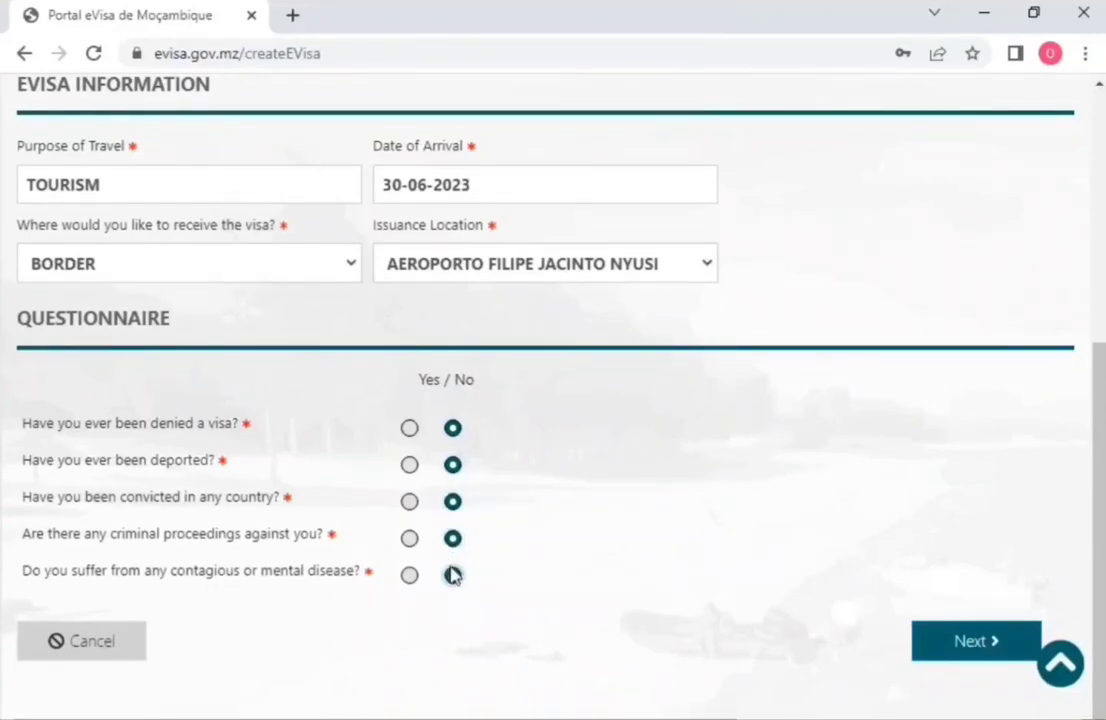
{"action": "left_click", "coordinate": [963, 646]}
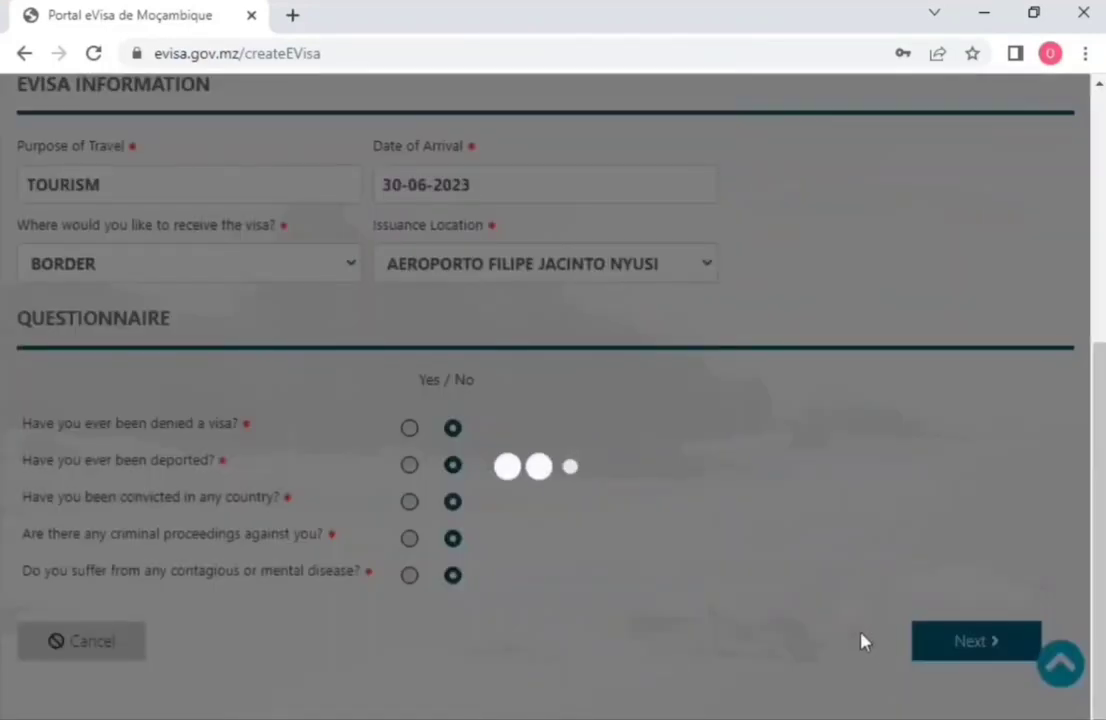
Step: Enter the applicant's given name and surname
{"action": "scroll", "coordinate": [800, 450], "scroll_direction": "up", "scroll_amount": 1}
{"action": "scroll", "coordinate": [760, 312], "scroll_direction": "up", "scroll_amount": 2}
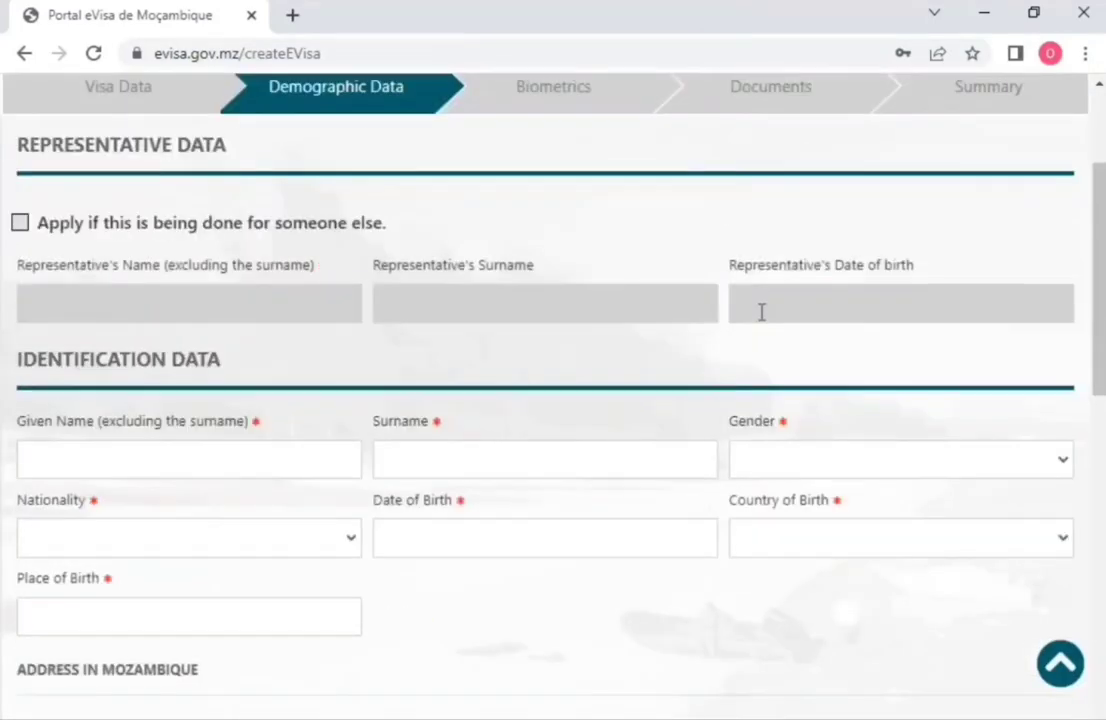
{"action": "scroll", "coordinate": [760, 312], "scroll_direction": "down", "scroll_amount": 2}
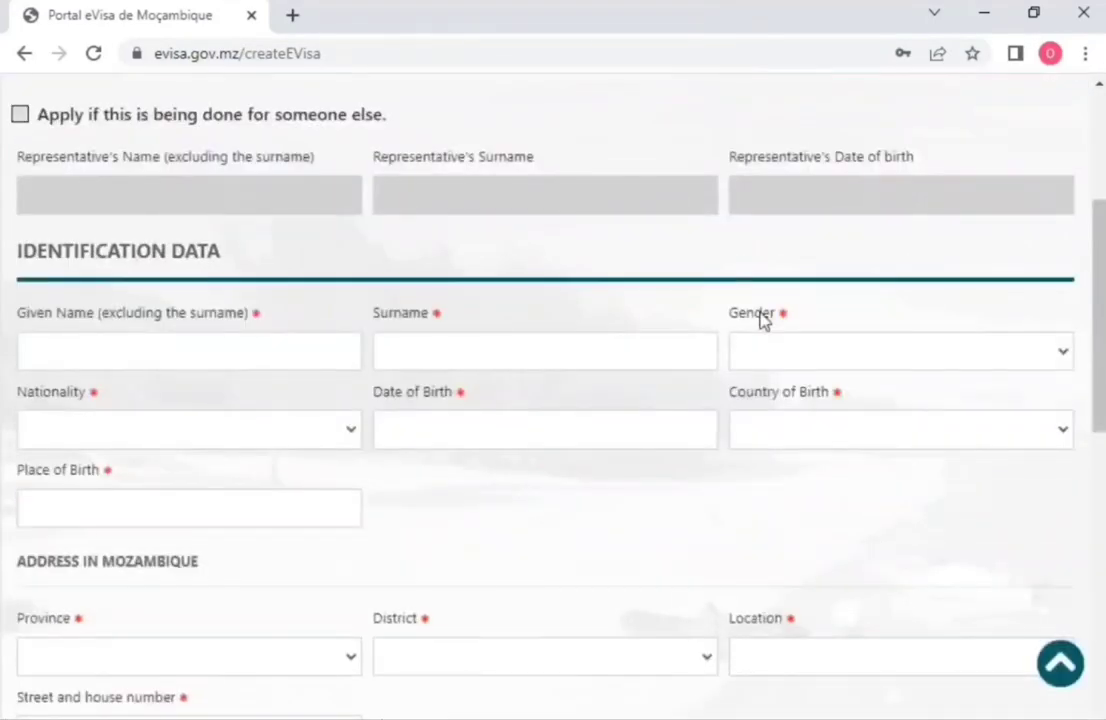
{"action": "left_click", "coordinate": [228, 358]}
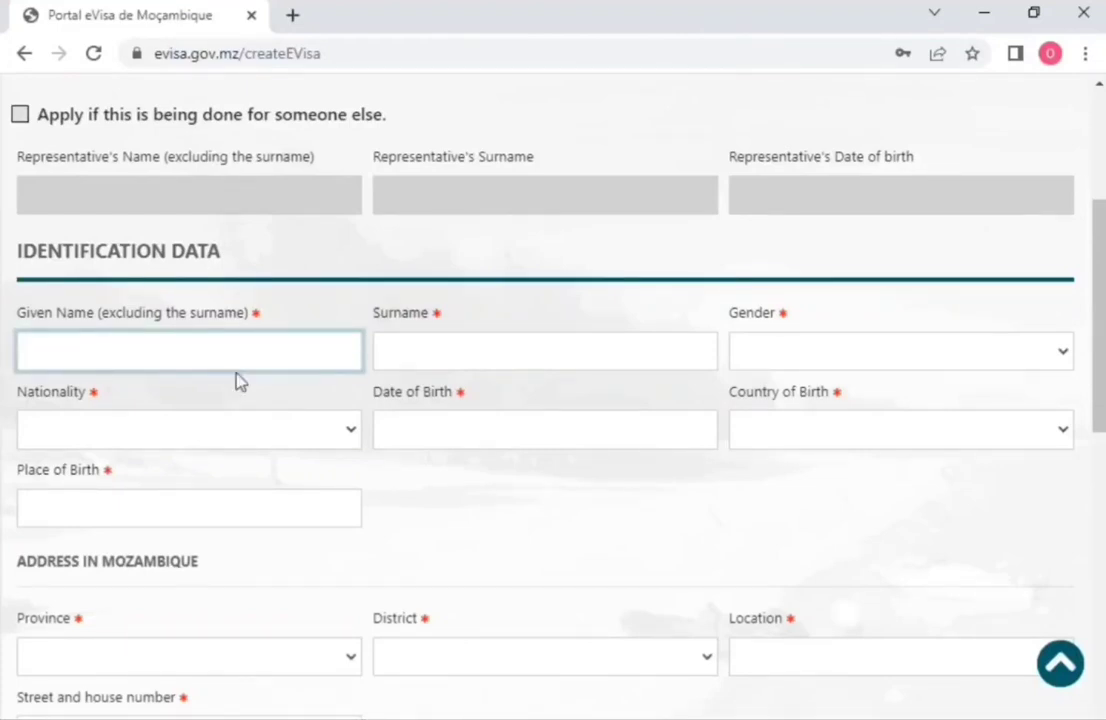
{"action": "type", "text": "JOHN"}
{"action": "key", "text": "Tab"}
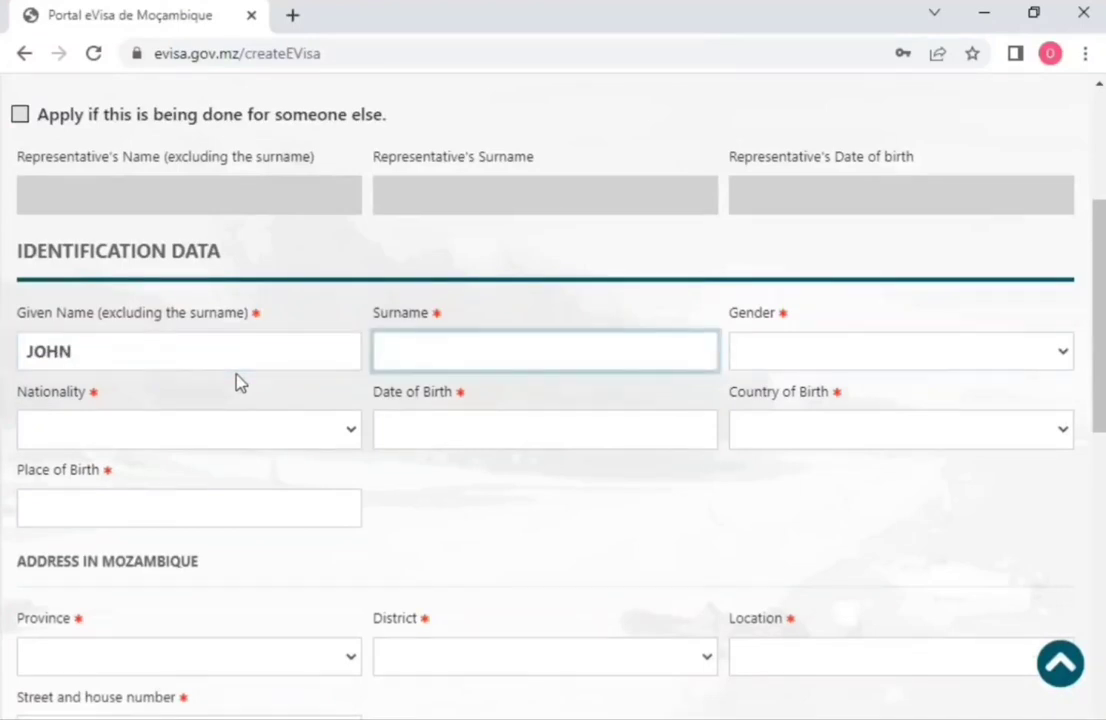
{"action": "type", "text": "SMITH"}
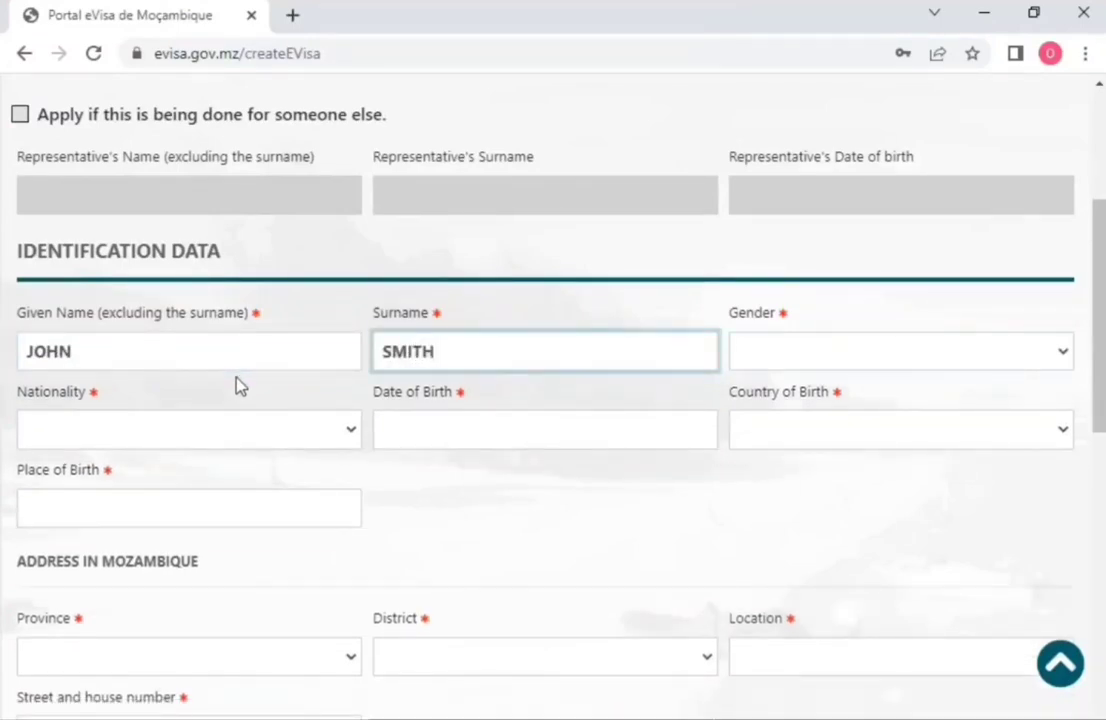
Step: Set gender to MALE and nationality to IND - INDIA
{"action": "key", "text": "Tab"}
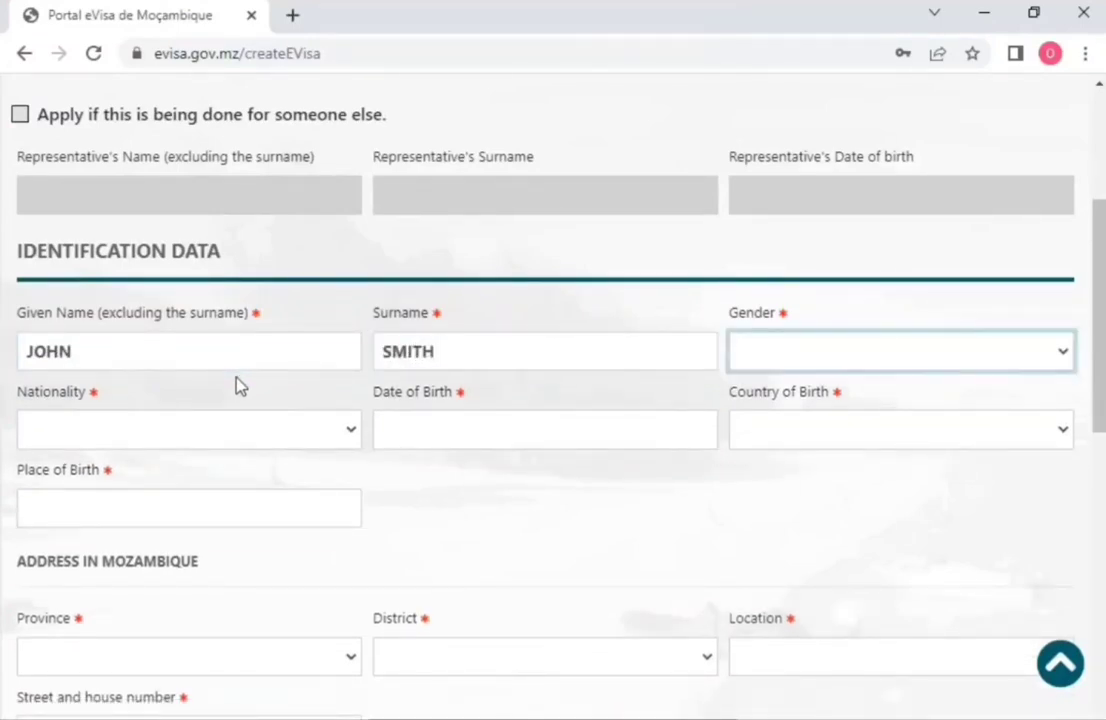
{"action": "key", "text": "m"}
{"action": "key", "text": "Tab"}
{"action": "key", "text": "i"}
{"action": "key", "text": "i"}
{"action": "key", "text": "i"}
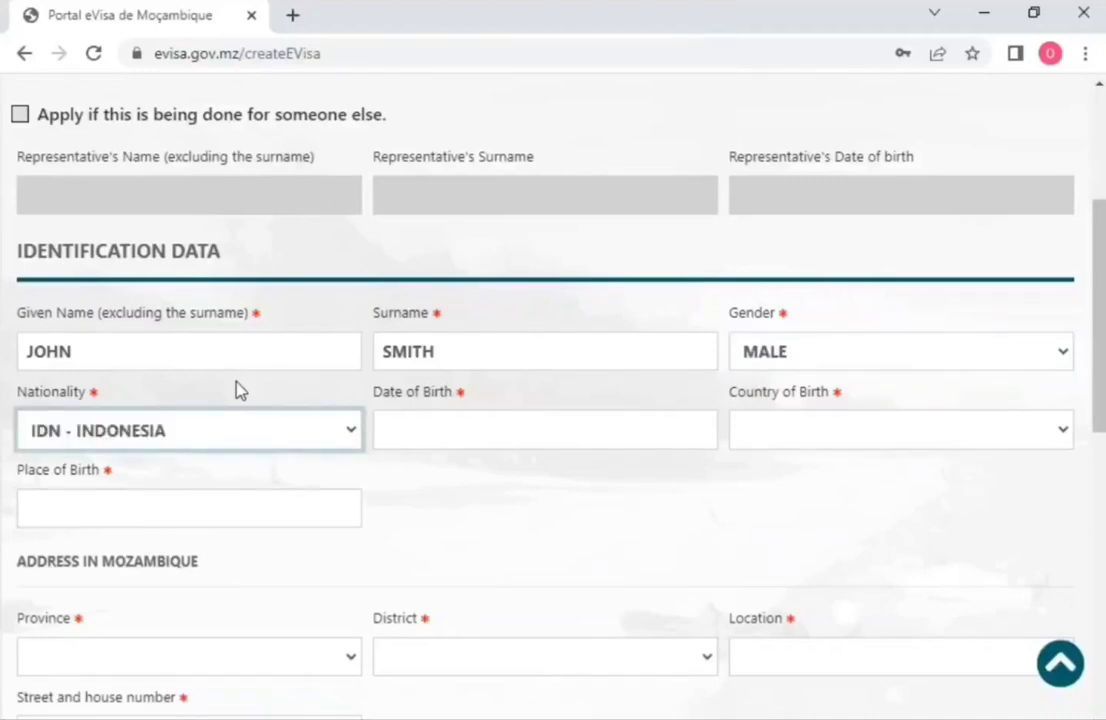
{"action": "key", "text": "Tab"}
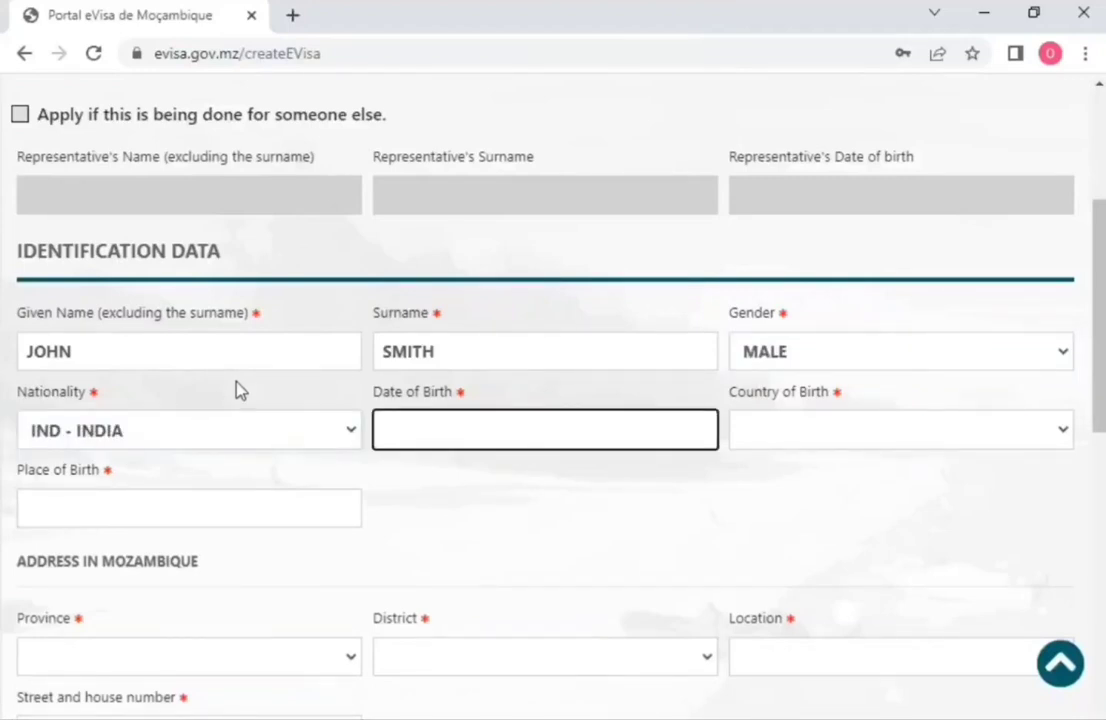
{"action": "left_click", "coordinate": [551, 432]}
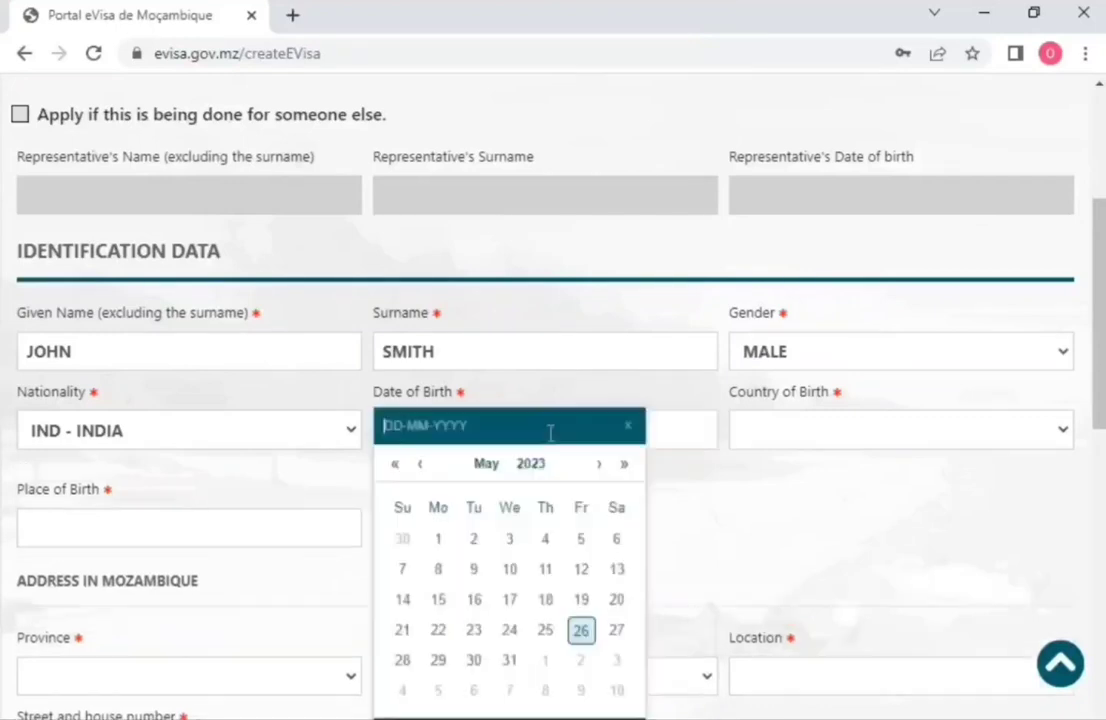
{"action": "left_click", "coordinate": [514, 474]}
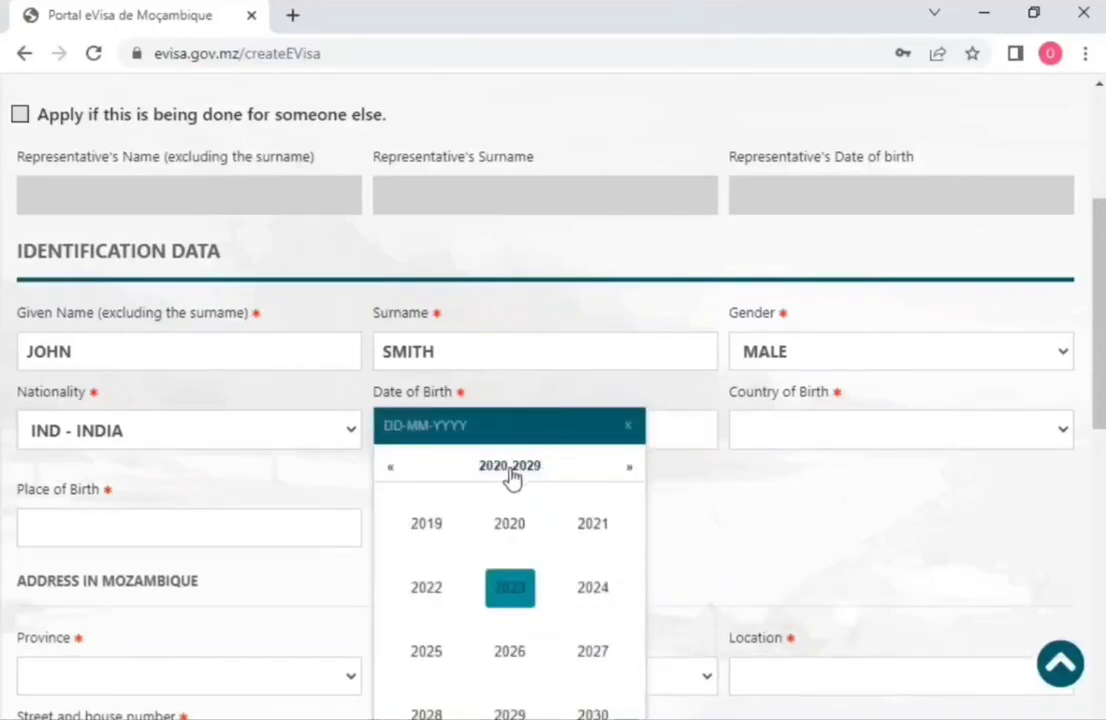
{"action": "double_click", "coordinate": [395, 471]}
{"action": "left_click", "coordinate": [461, 445]}
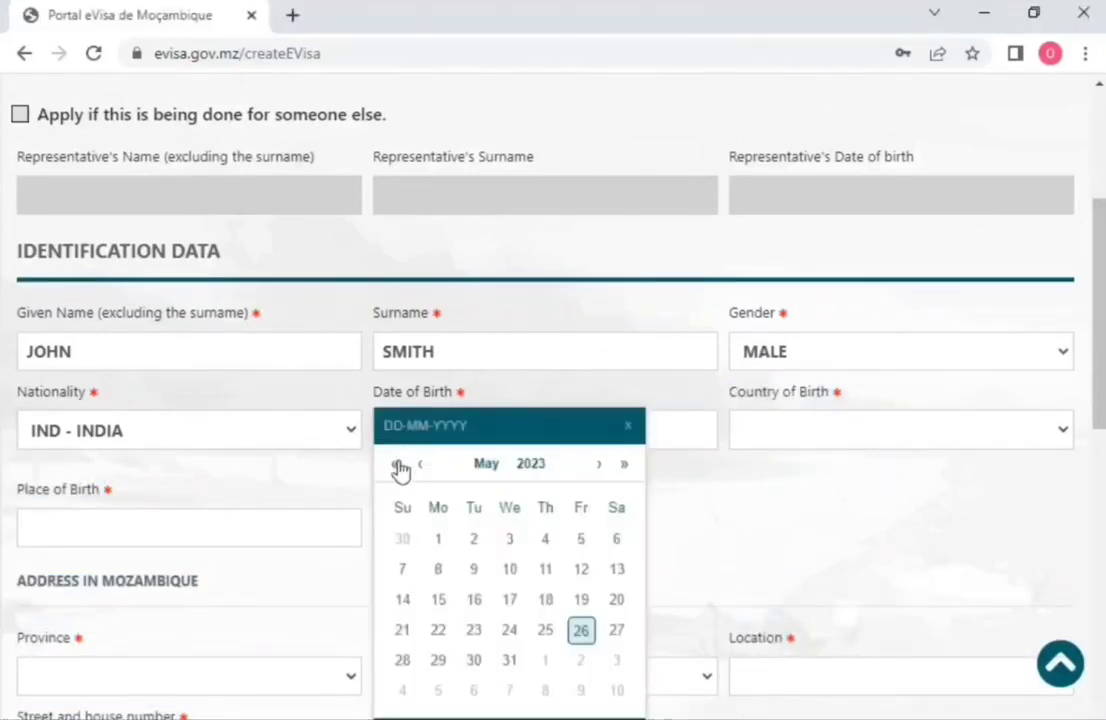
{"action": "left_click", "coordinate": [398, 464]}
{"action": "left_click", "coordinate": [420, 464]}
{"action": "left_click", "coordinate": [518, 466]}
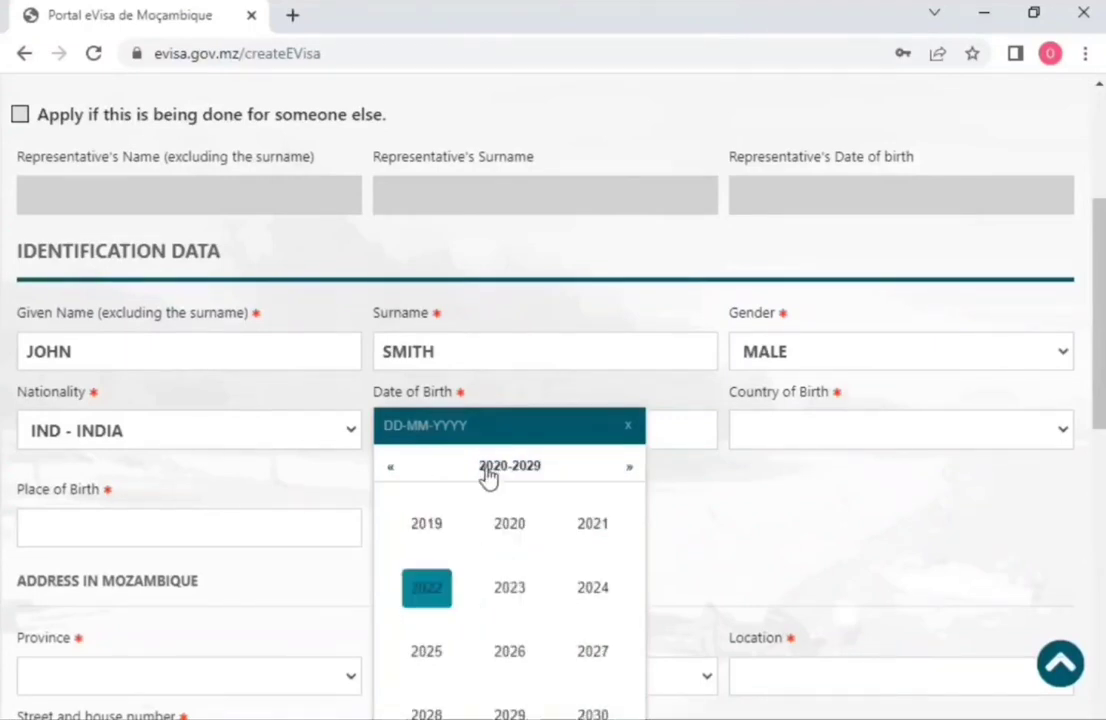
{"action": "left_click", "coordinate": [396, 471]}
{"action": "triple_click", "coordinate": [395, 472]}
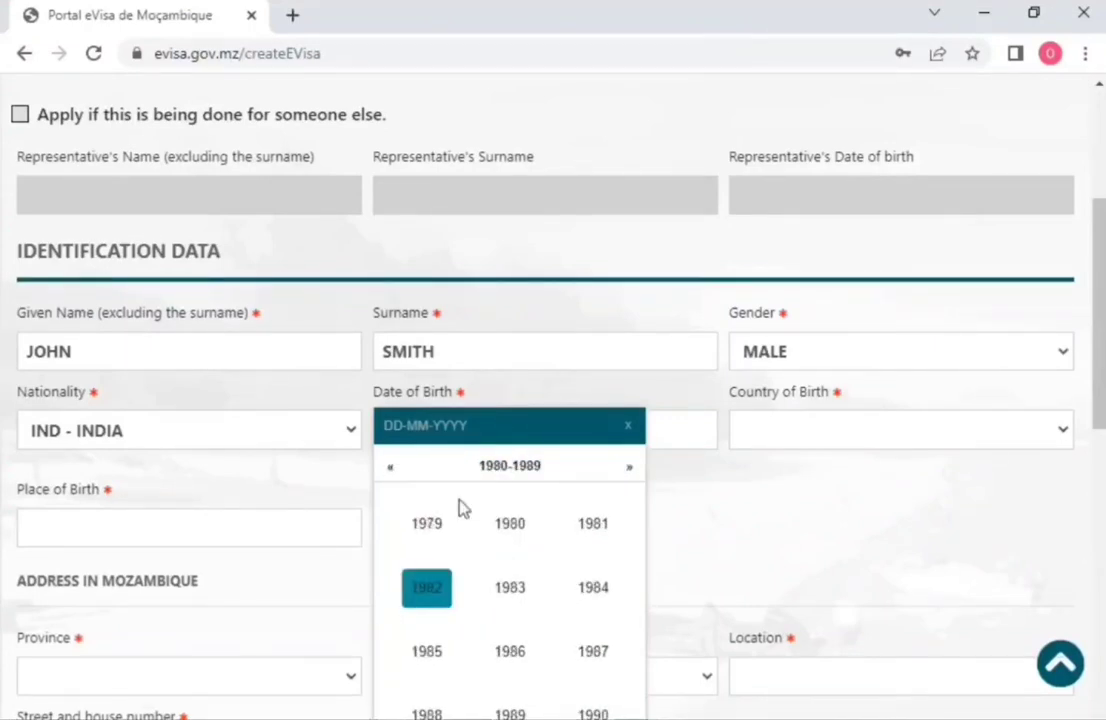
{"action": "left_click", "coordinate": [588, 655]}
{"action": "left_click", "coordinate": [550, 630]}
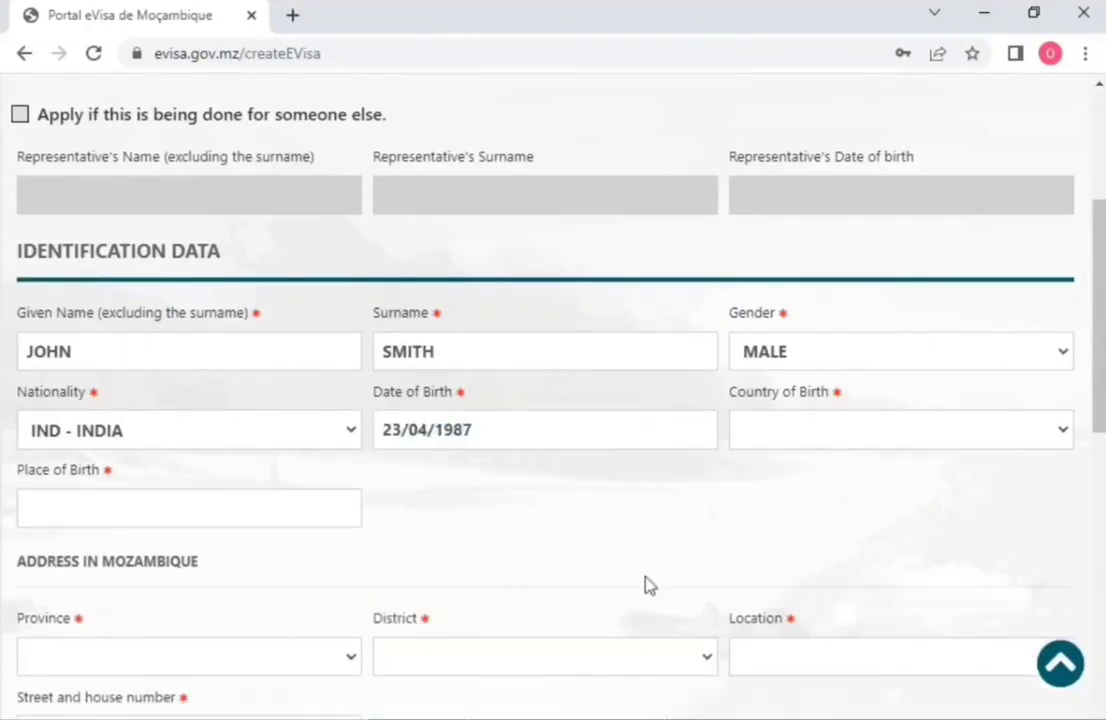
{"action": "left_click", "coordinate": [770, 446]}
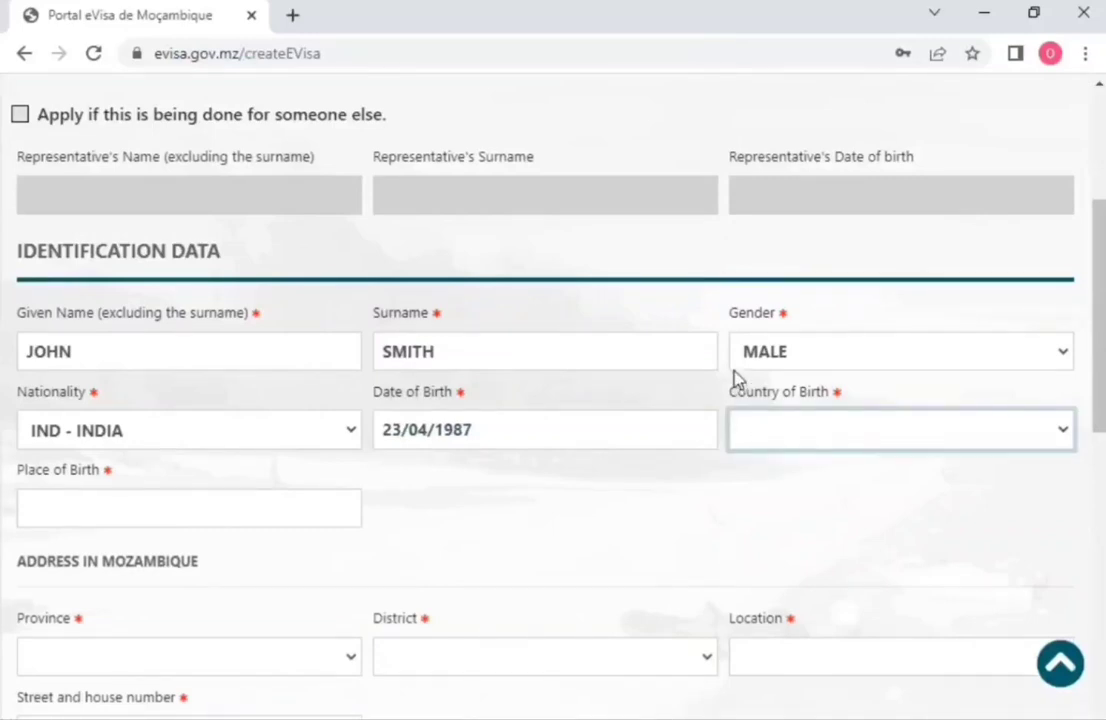
Step: Choose IND - INDIA as Country of Birth and enter NEW DELHI INDIA as Place of Birth
{"action": "type", "text": "in"}
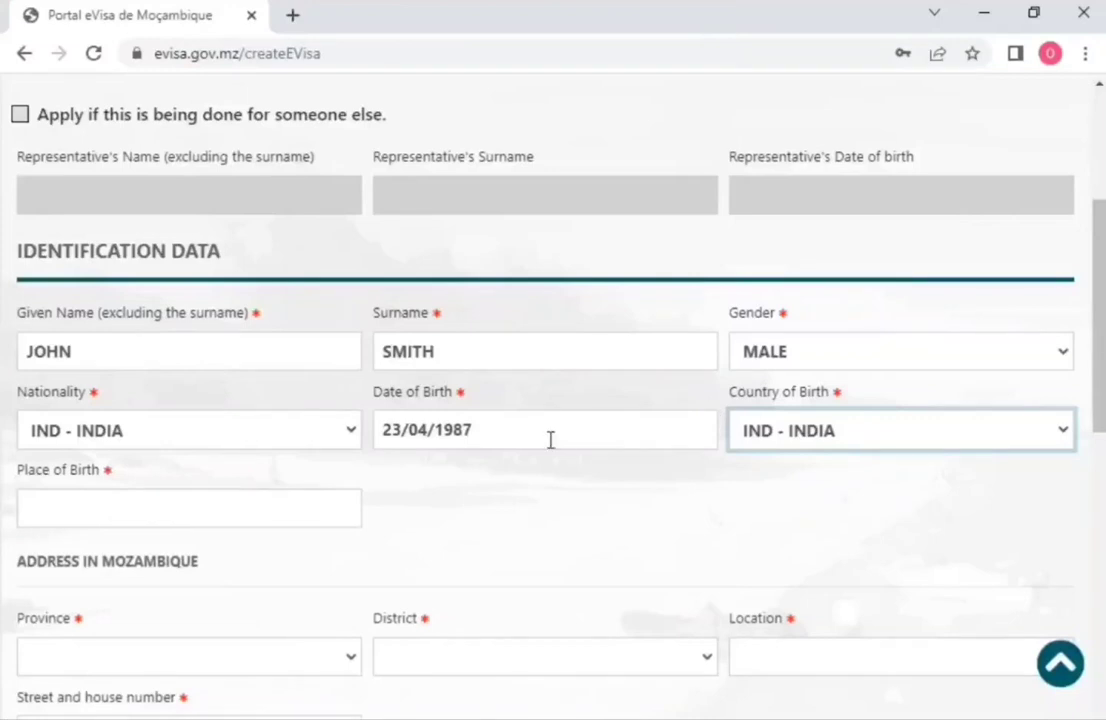
{"action": "left_click", "coordinate": [243, 513]}
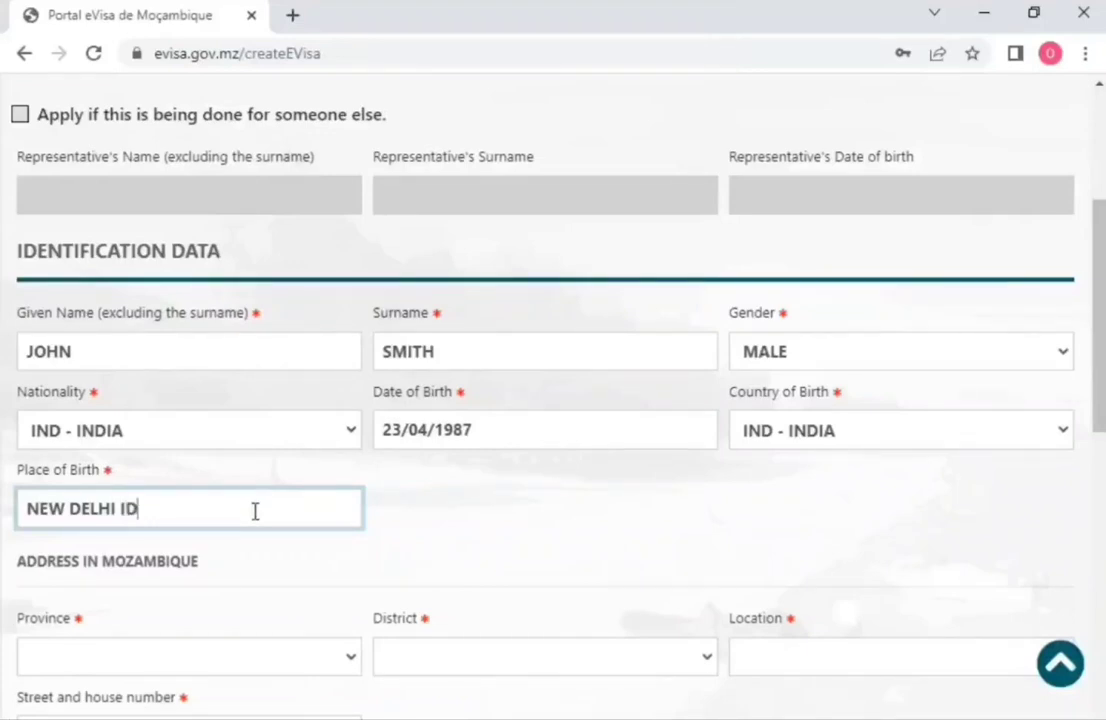
{"action": "type", "text": "IA"}
{"action": "scroll", "coordinate": [257, 516], "scroll_direction": "down", "scroll_amount": 2}
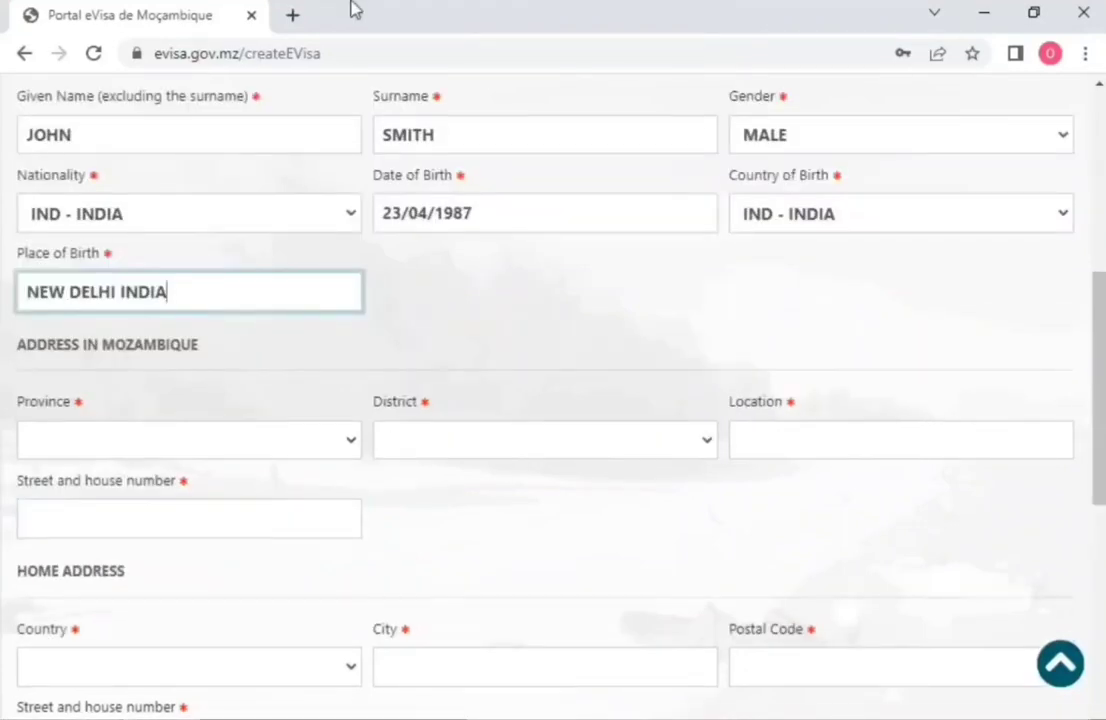
Step: Pick province SOFALA and district CHERINGOMA, then fill in the location and street/house number
{"action": "key", "text": "Tab"}
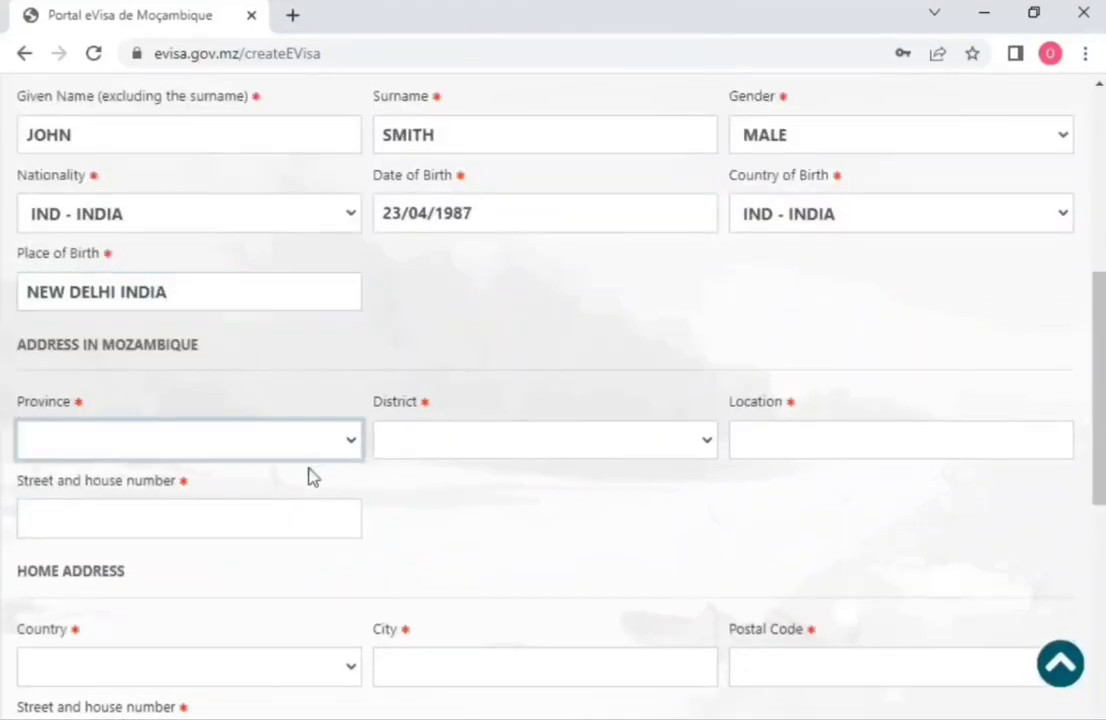
{"action": "left_click", "coordinate": [268, 554]}
{"action": "left_click", "coordinate": [549, 448]}
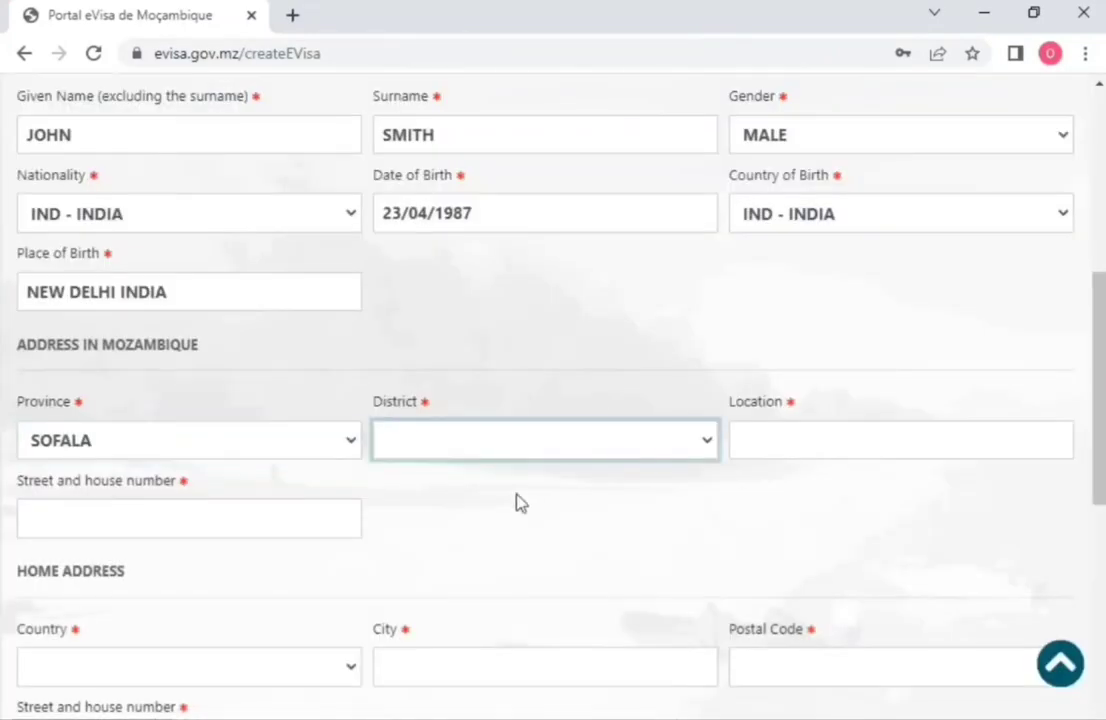
{"action": "left_click", "coordinate": [490, 556]}
{"action": "left_click", "coordinate": [822, 451]}
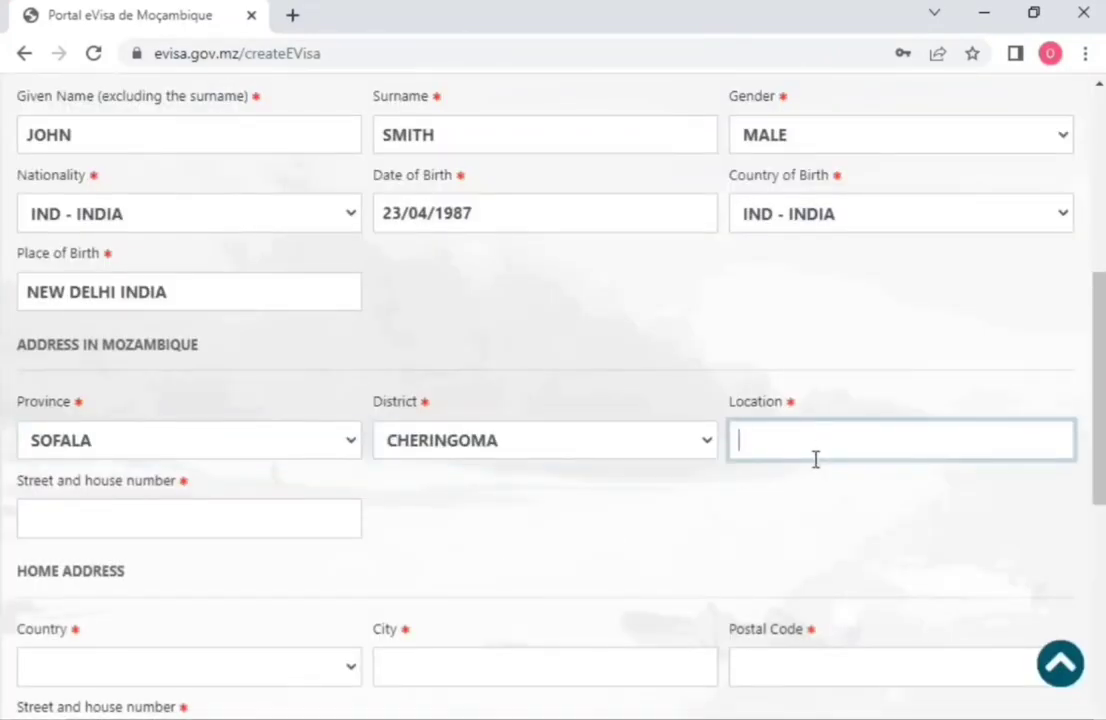
{"action": "type", "text": "XGHFGHFGN"}
{"action": "left_click", "coordinate": [322, 523]}
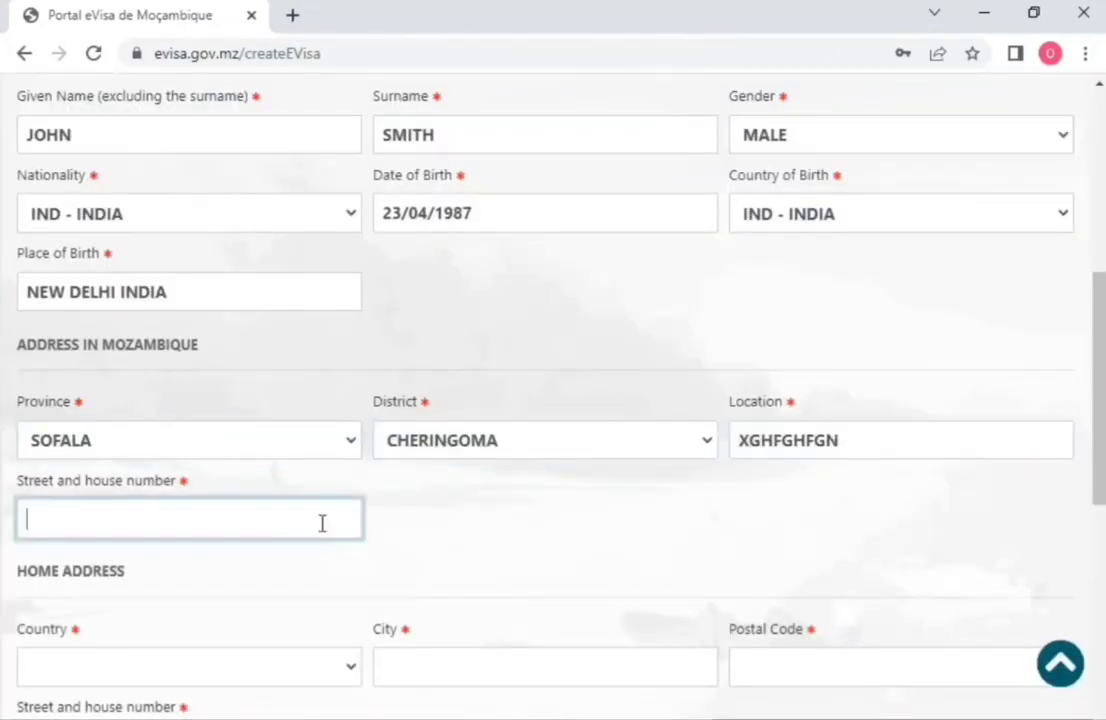
{"action": "type", "text": "56"}
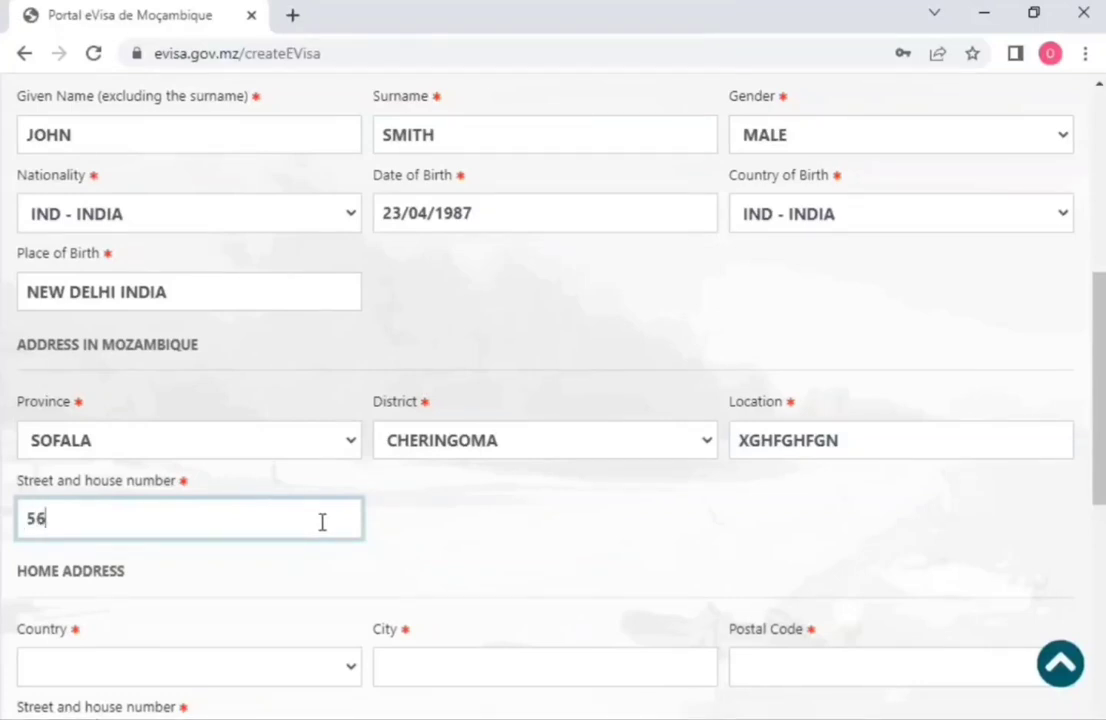
Step: Set the home address country to IND - INDIA and the city to NEW DELHI
{"action": "scroll", "coordinate": [360, 563], "scroll_direction": "down", "scroll_amount": 2}
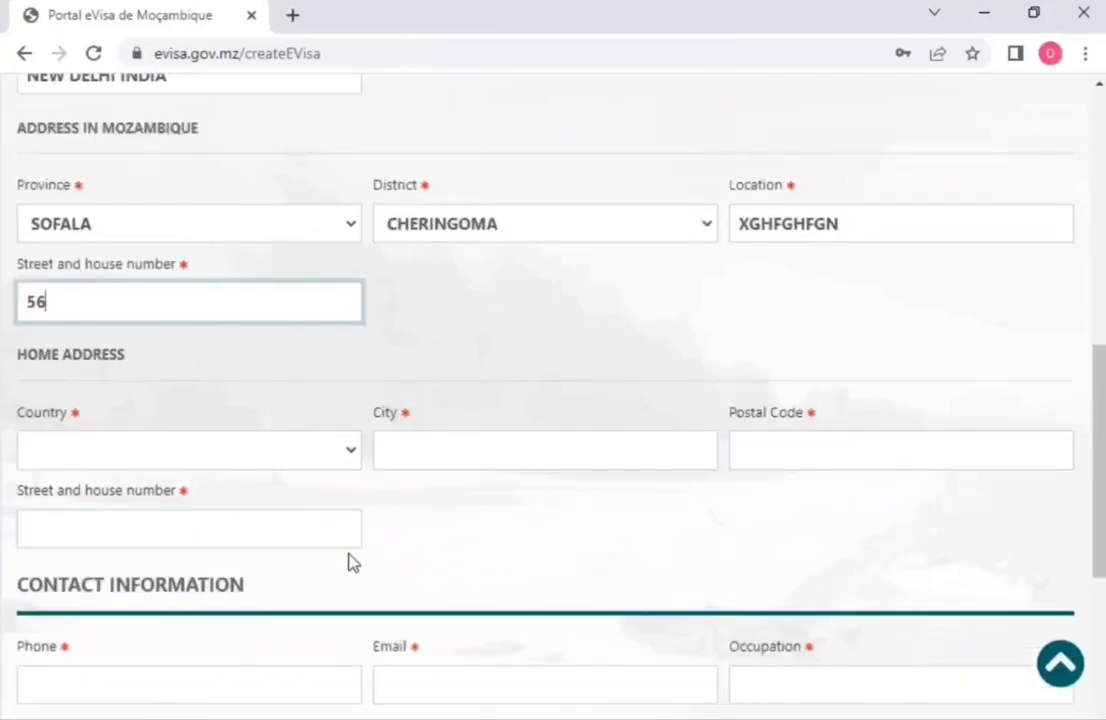
{"action": "left_click", "coordinate": [303, 465]}
{"action": "key", "text": "i"}
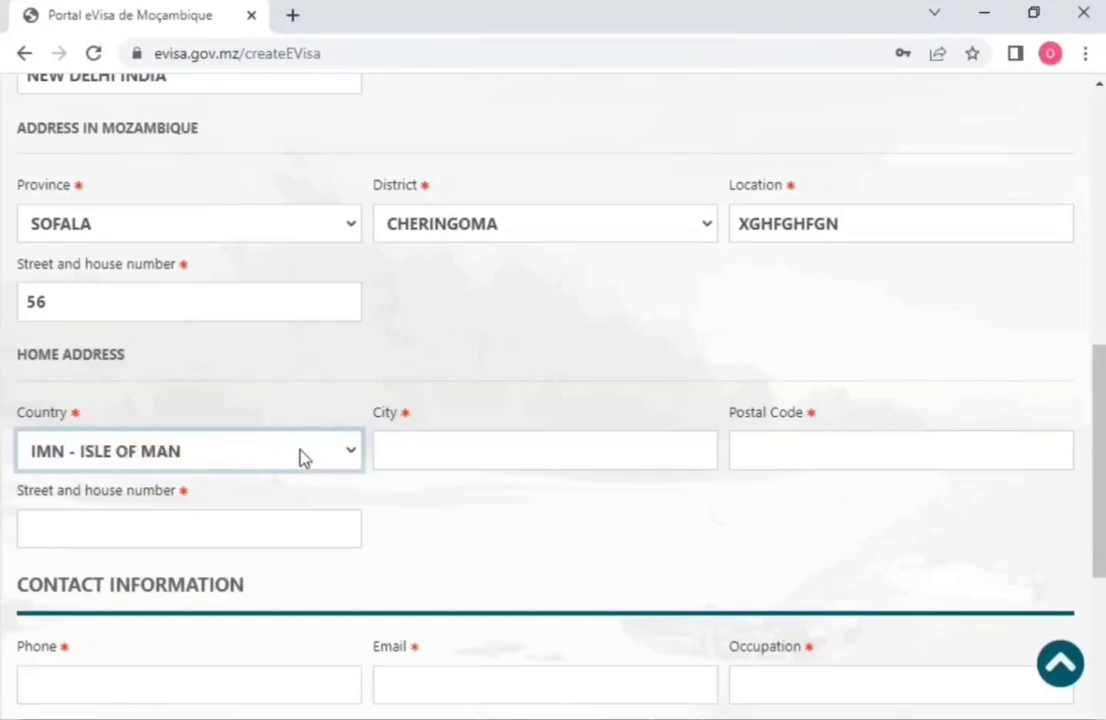
{"action": "key", "text": "i"}
{"action": "left_click", "coordinate": [447, 455]}
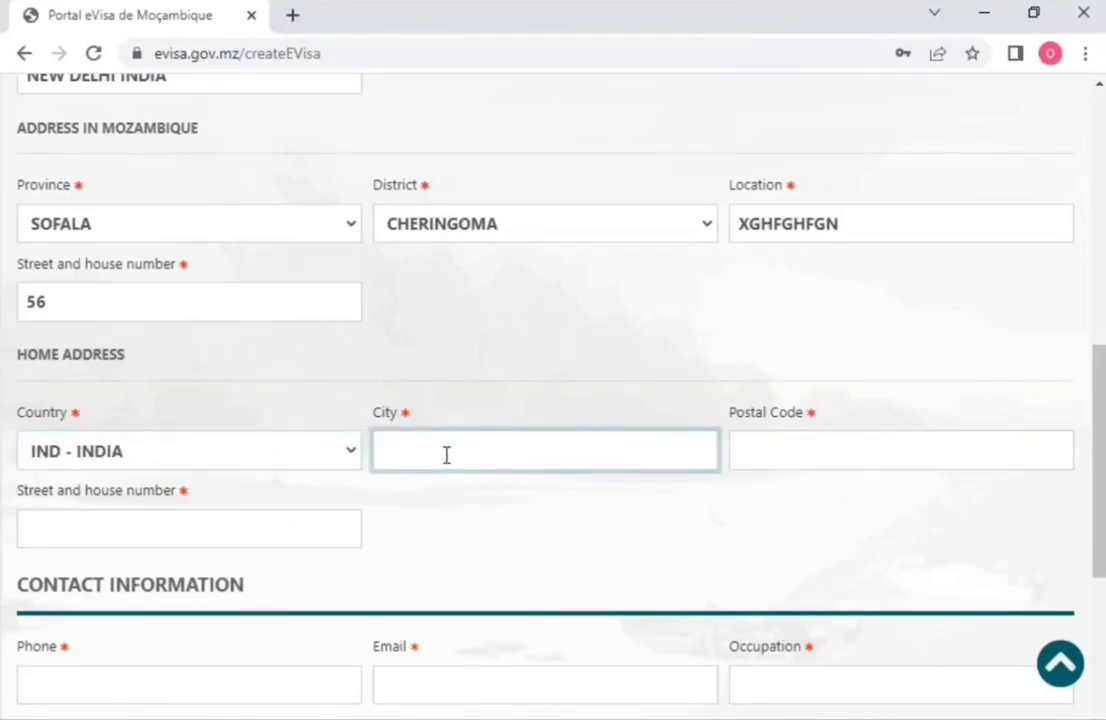
{"action": "type", "text": "NEW DELHI"}
Step: Enter the home postal code and the street and house number
{"action": "left_click", "coordinate": [799, 461]}
{"action": "type", "text": "89"}
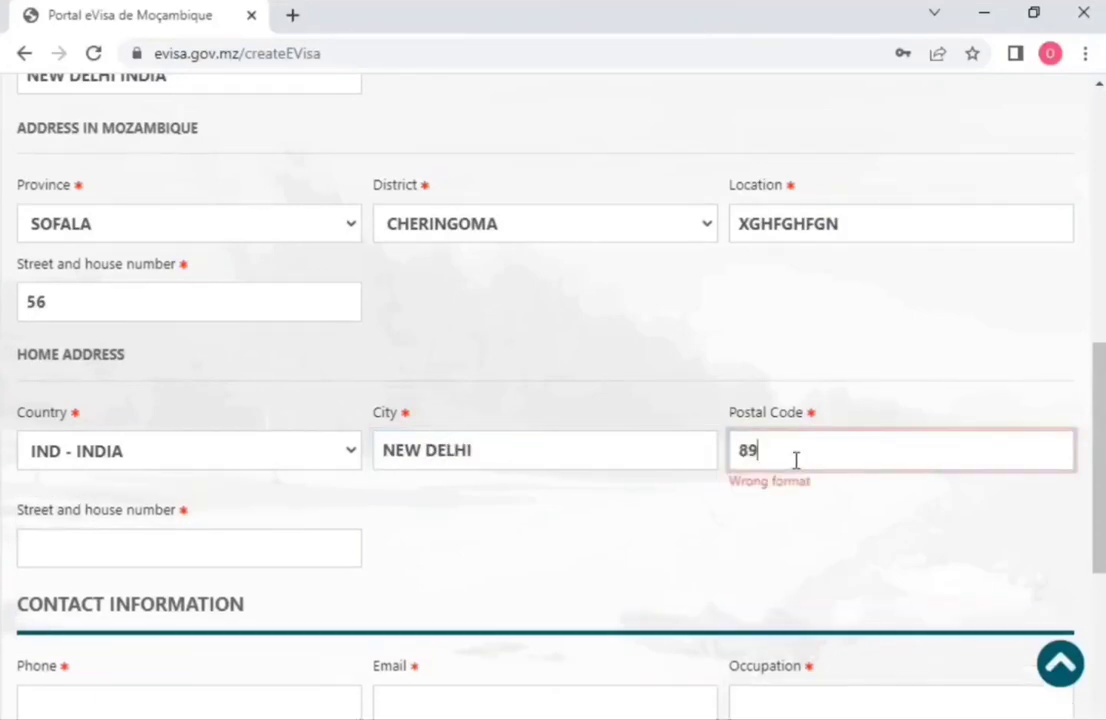
{"action": "type", "text": "76556"}
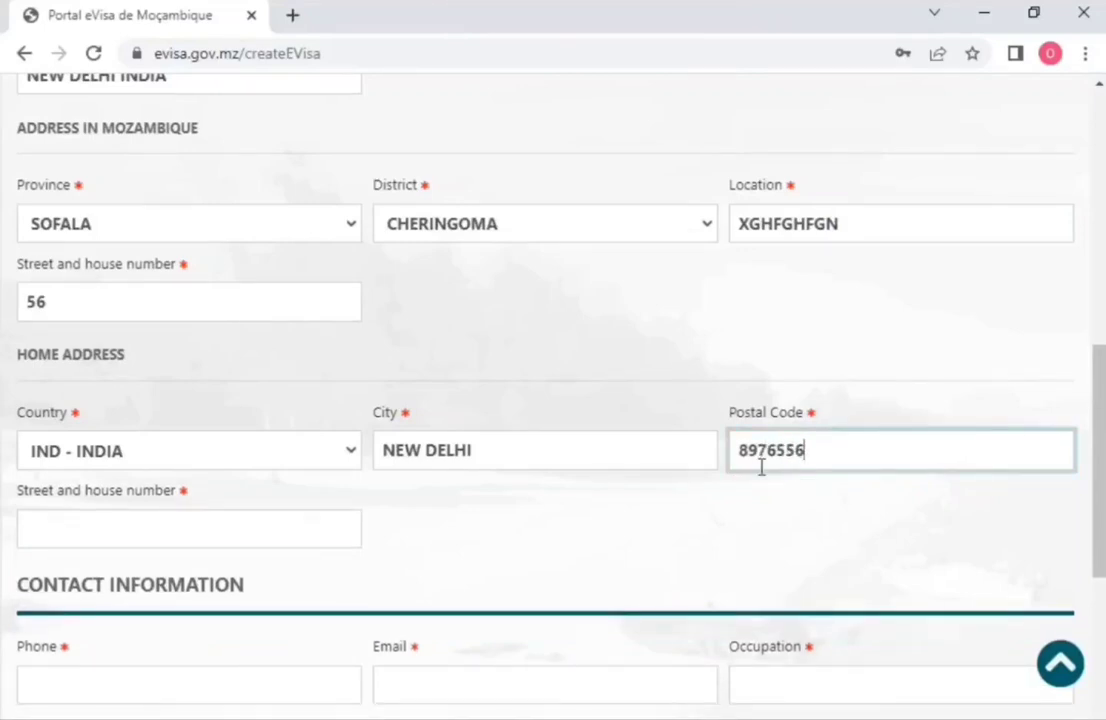
{"action": "key", "text": "BackSpace"}
{"action": "left_click", "coordinate": [201, 540]}
{"action": "type", "text": "78"}
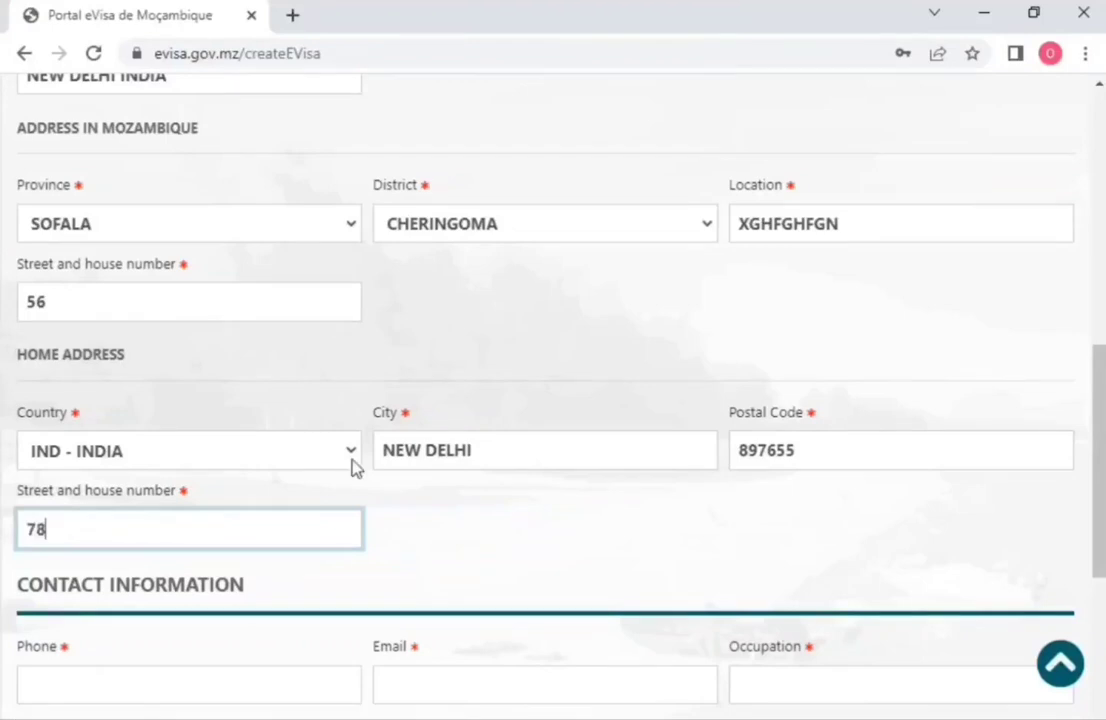
{"action": "scroll", "coordinate": [263, 466], "scroll_direction": "down", "scroll_amount": 3}
Step: Enter the phone number and fill the e-mail address from a saved suggestion
{"action": "left_click", "coordinate": [201, 365]}
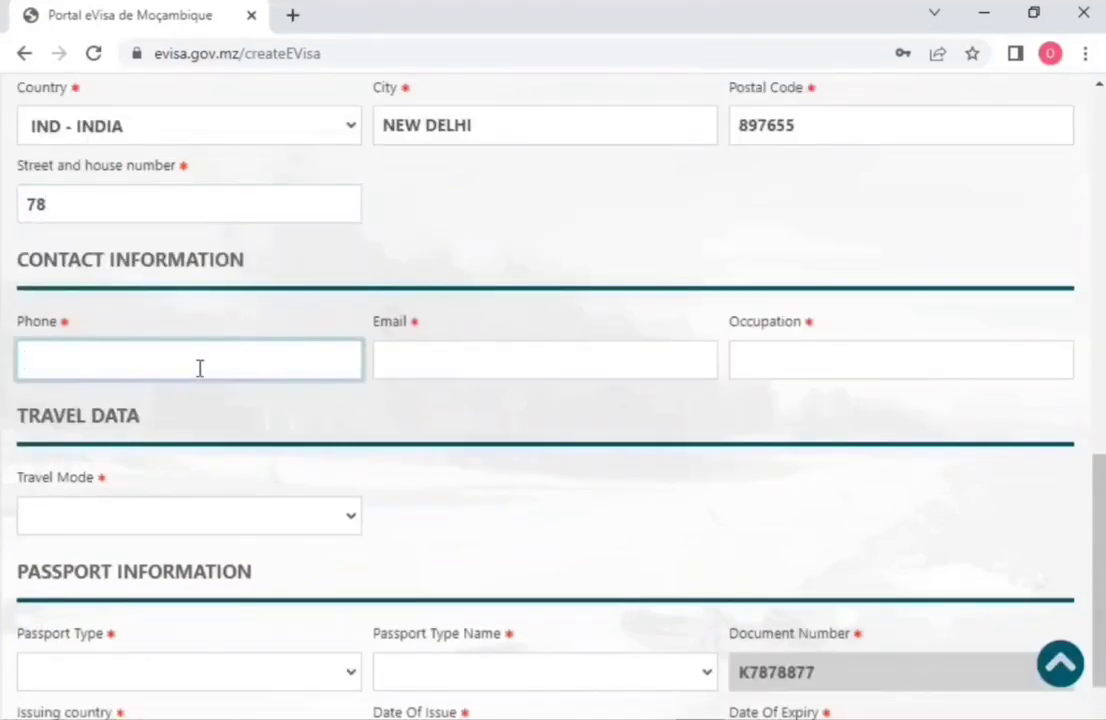
{"action": "left_click", "coordinate": [397, 365]}
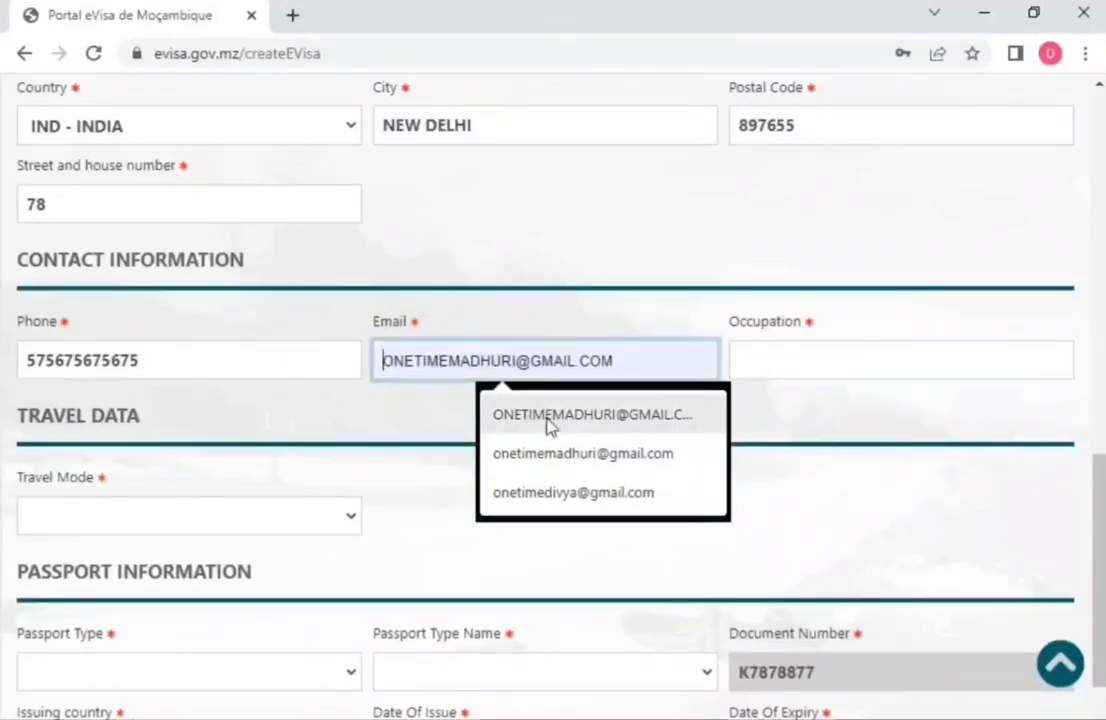
{"action": "left_click", "coordinate": [558, 494]}
Step: Enter IT ENGINEER as the occupation, correcting the misspelling
{"action": "left_click", "coordinate": [793, 363]}
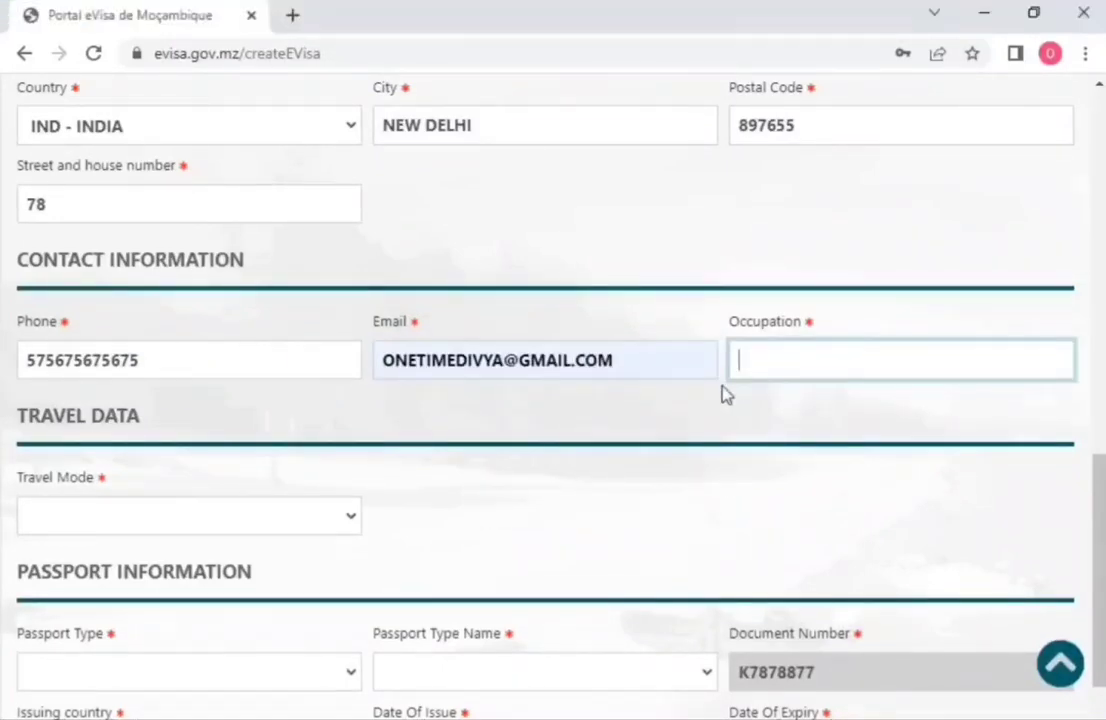
{"action": "type", "text": "IT ENGIEER"}
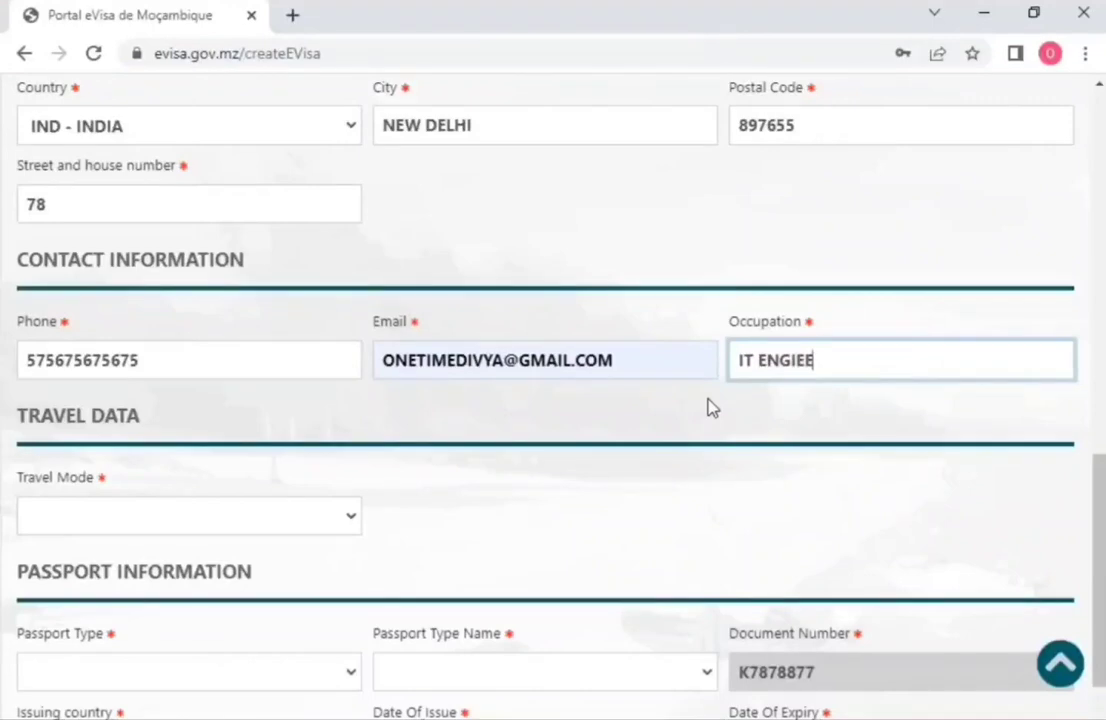
{"action": "key", "text": "BackSpace"}
{"action": "key", "text": "BackSpace"}
{"action": "type", "text": "NEER"}
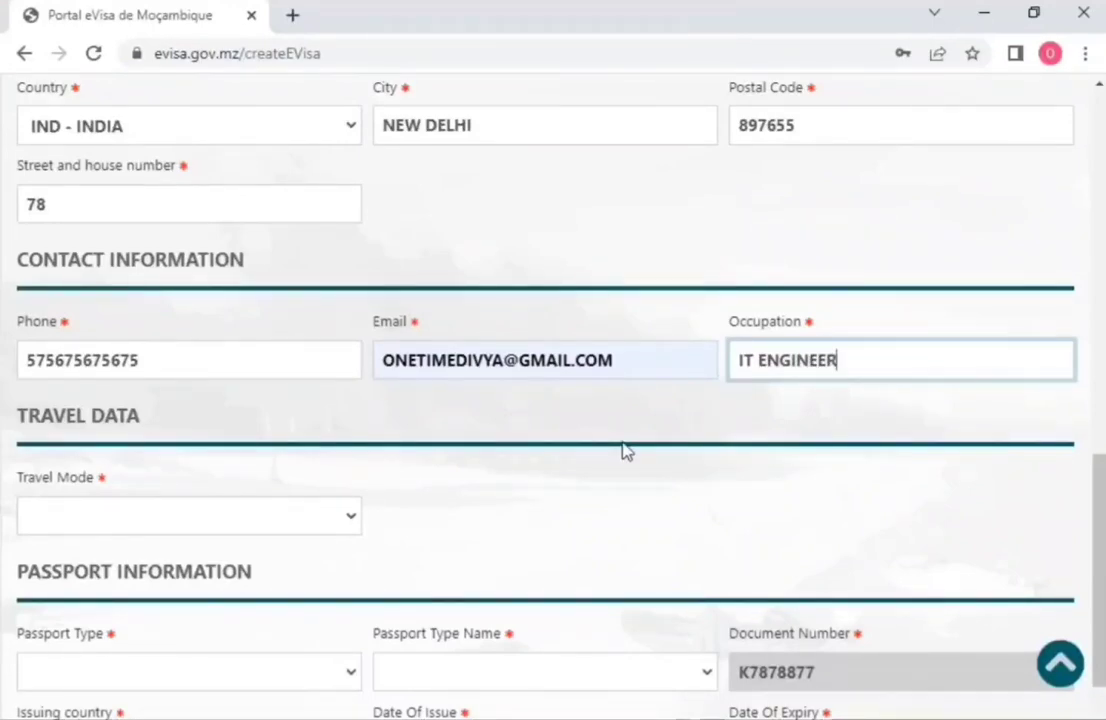
{"action": "scroll", "coordinate": [625, 450], "scroll_direction": "down", "scroll_amount": 3}
Step: Set the travel mode to PLANE with flight number DF45454
{"action": "key", "text": "Tab"}
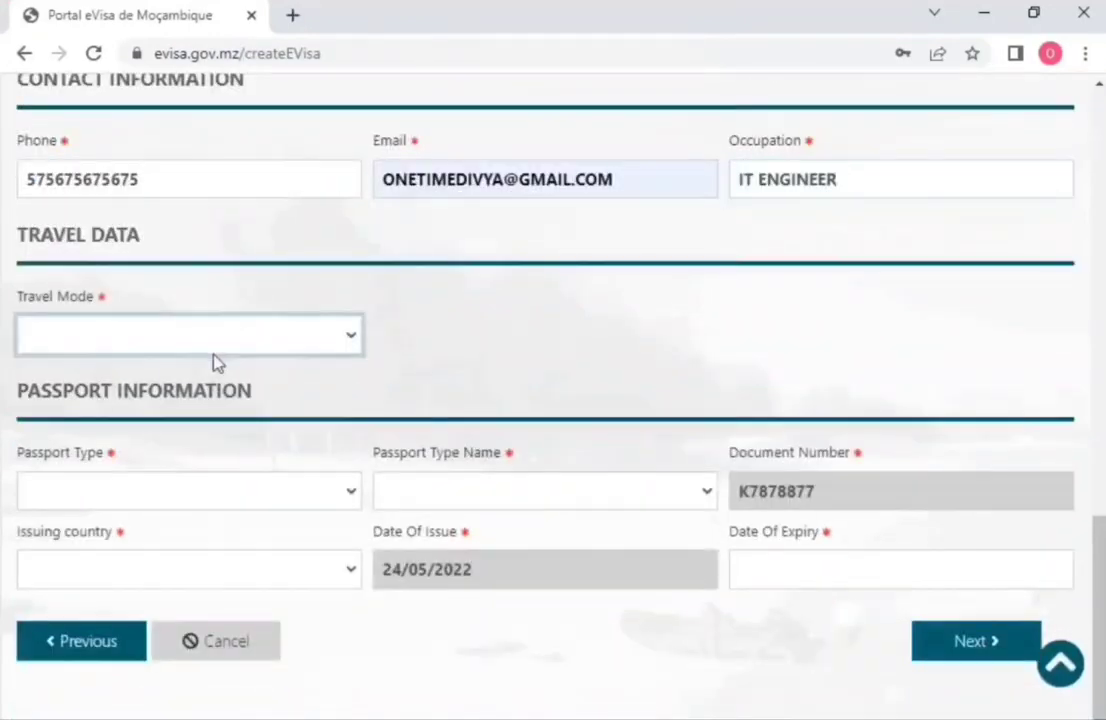
{"action": "left_click", "coordinate": [169, 408]}
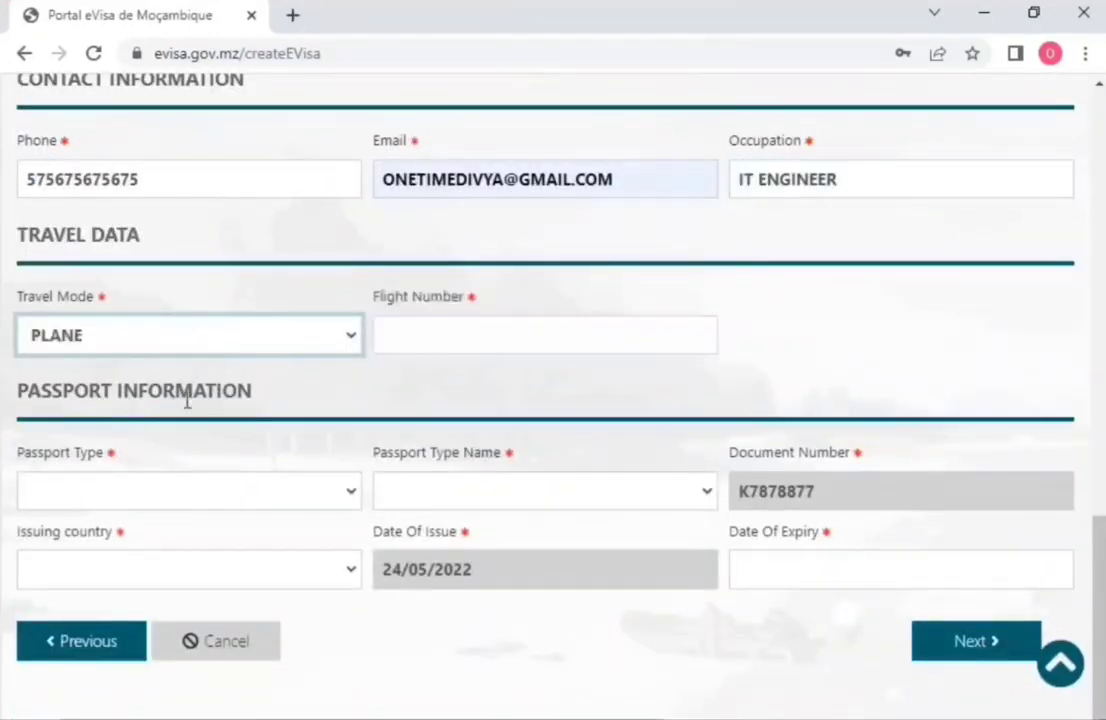
{"action": "left_click", "coordinate": [429, 353]}
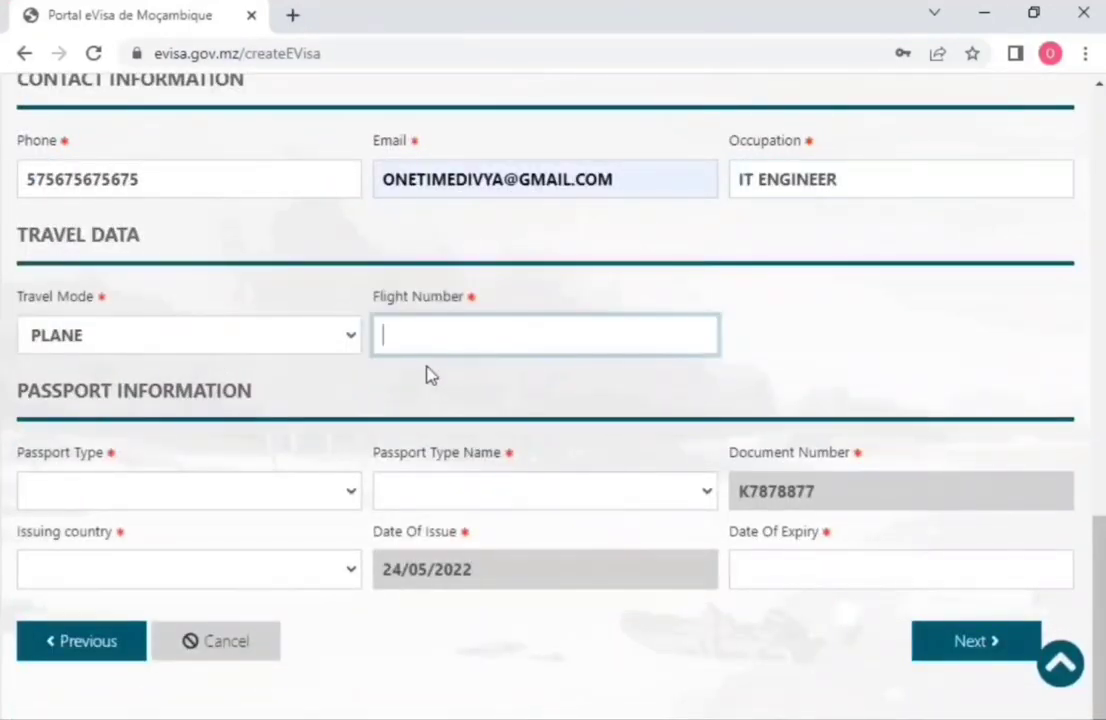
{"action": "type", "text": "DF45454"}
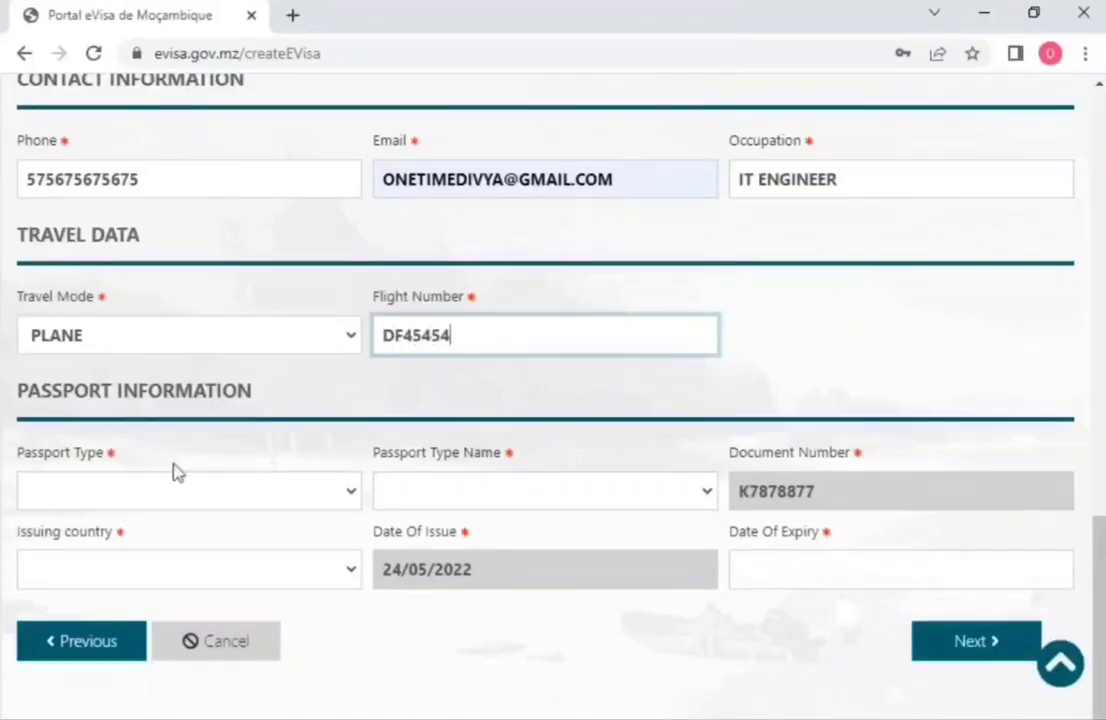
Step: Set passport type PN, type name NORMAL, issued by IND - INDIA
{"action": "left_click", "coordinate": [163, 491]}
{"action": "left_click", "coordinate": [227, 402]}
{"action": "left_click", "coordinate": [480, 490]}
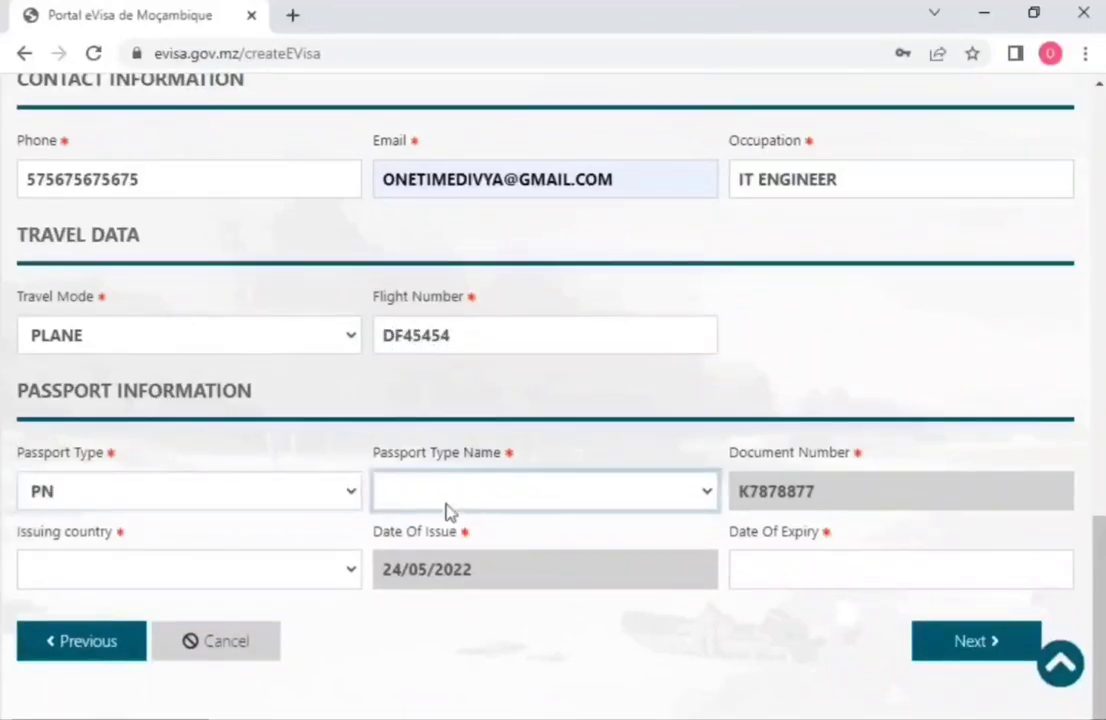
{"action": "left_click", "coordinate": [447, 530]}
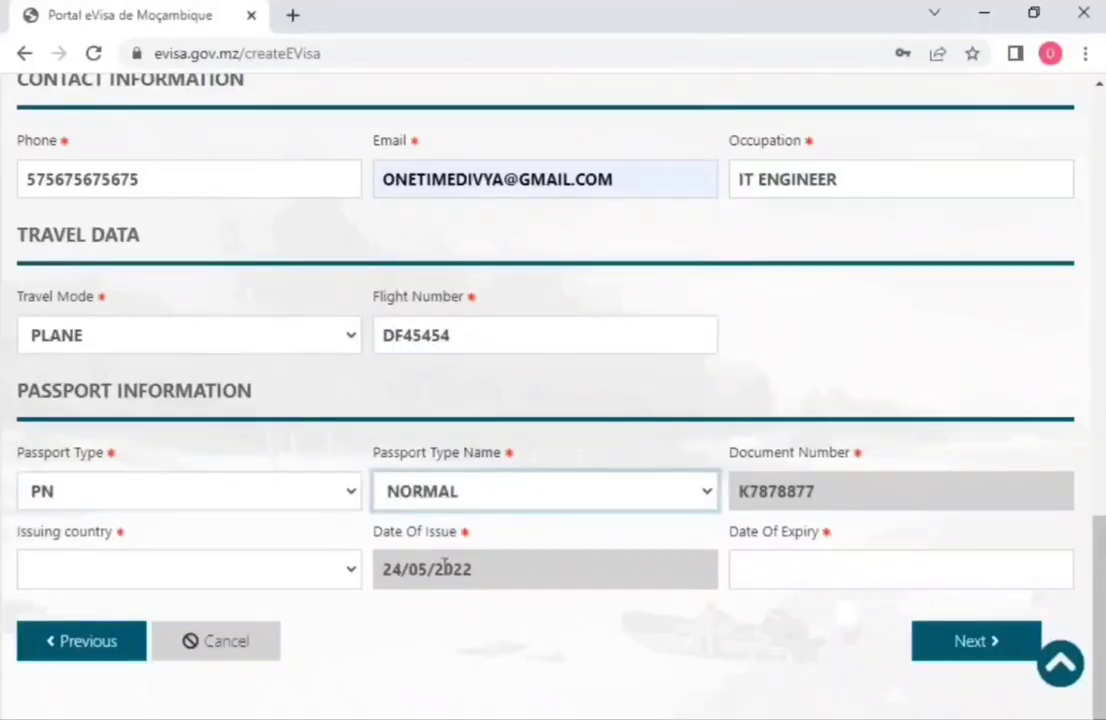
{"action": "left_click", "coordinate": [212, 574]}
{"action": "left_click", "coordinate": [212, 522]}
{"action": "key", "text": "i"}
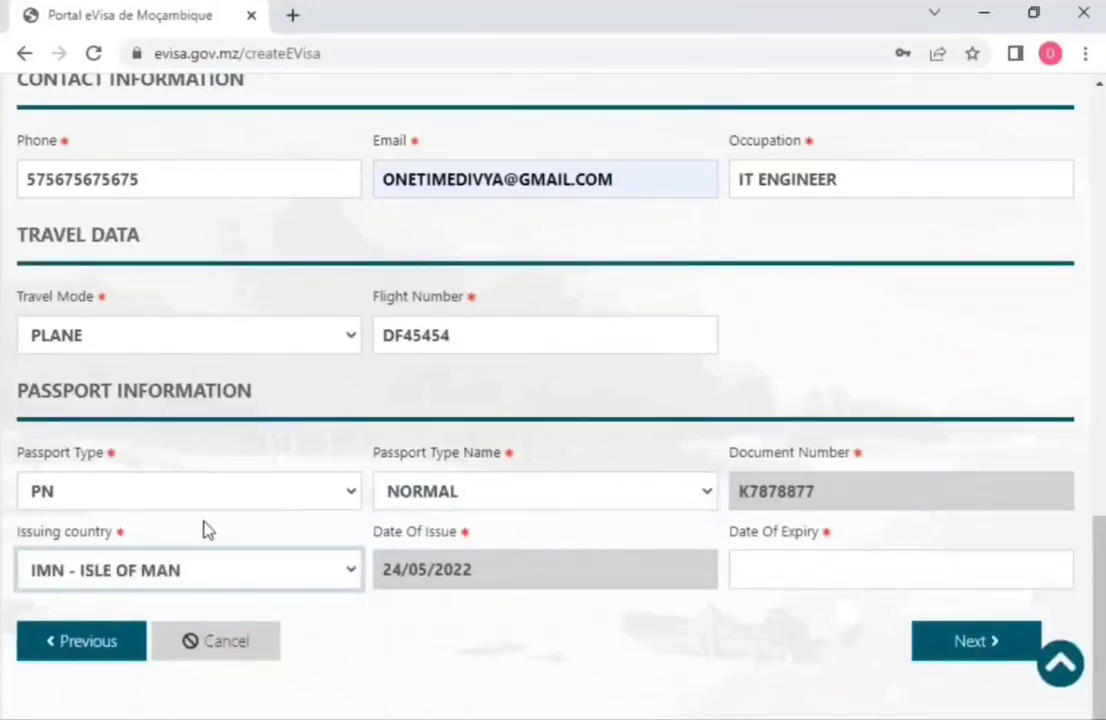
{"action": "key", "text": "i"}
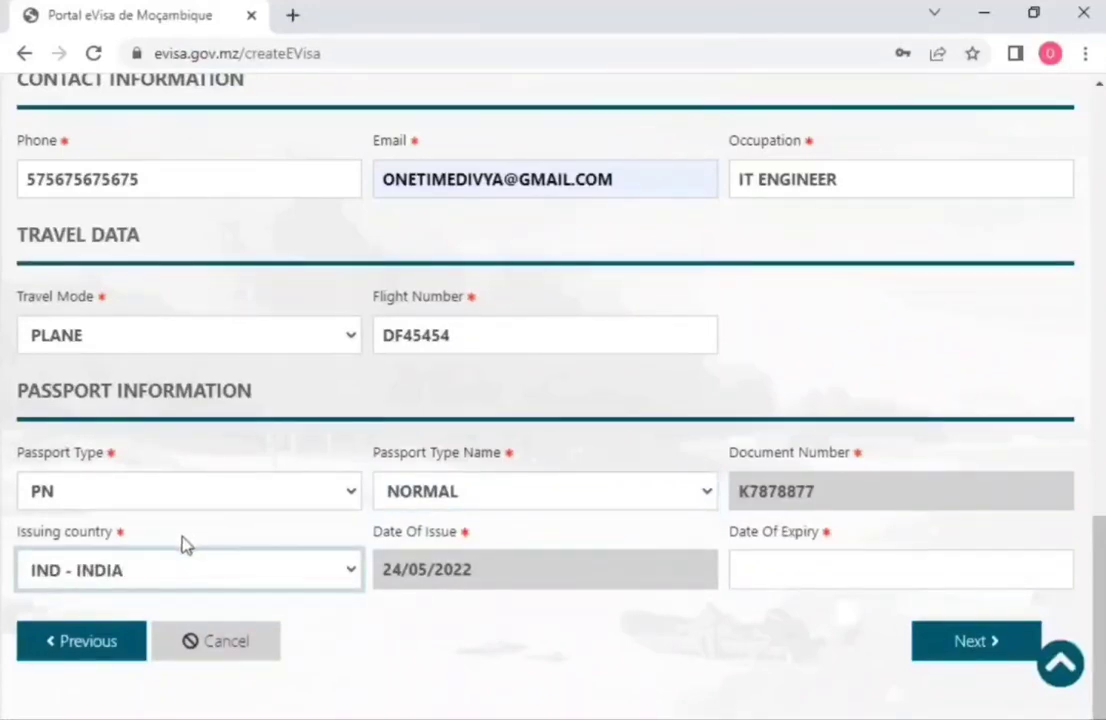
Step: Set the passport expiry date to 31/05/2027 and continue to Biometrics
{"action": "left_click", "coordinate": [822, 568]}
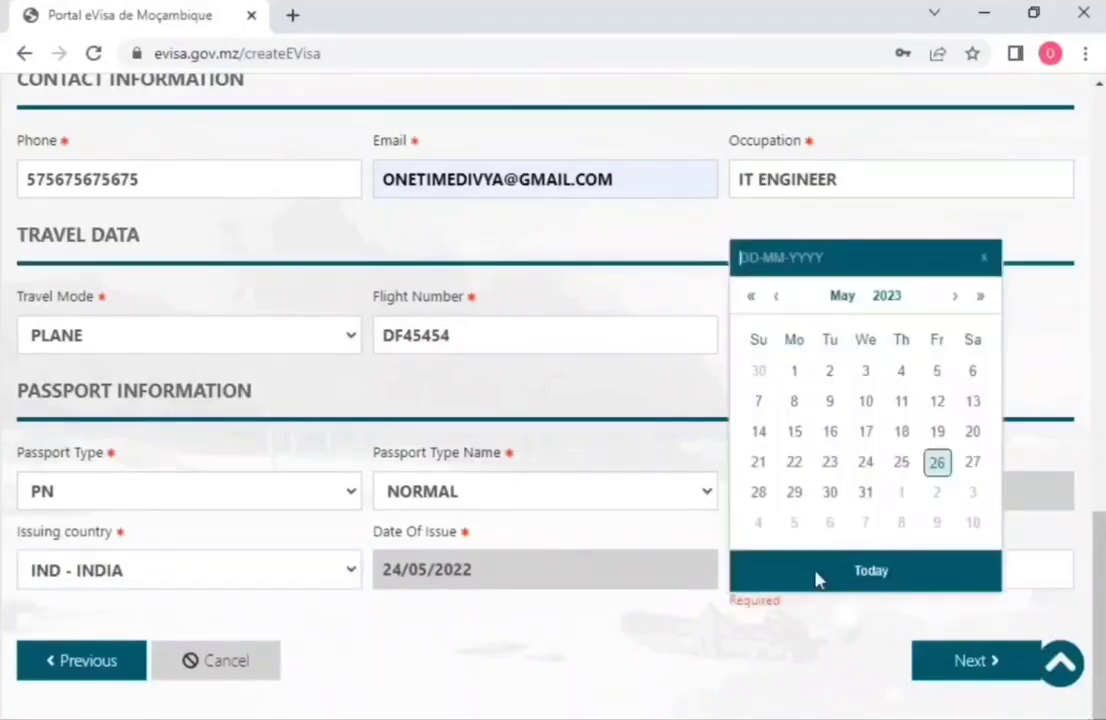
{"action": "left_click", "coordinate": [892, 298]}
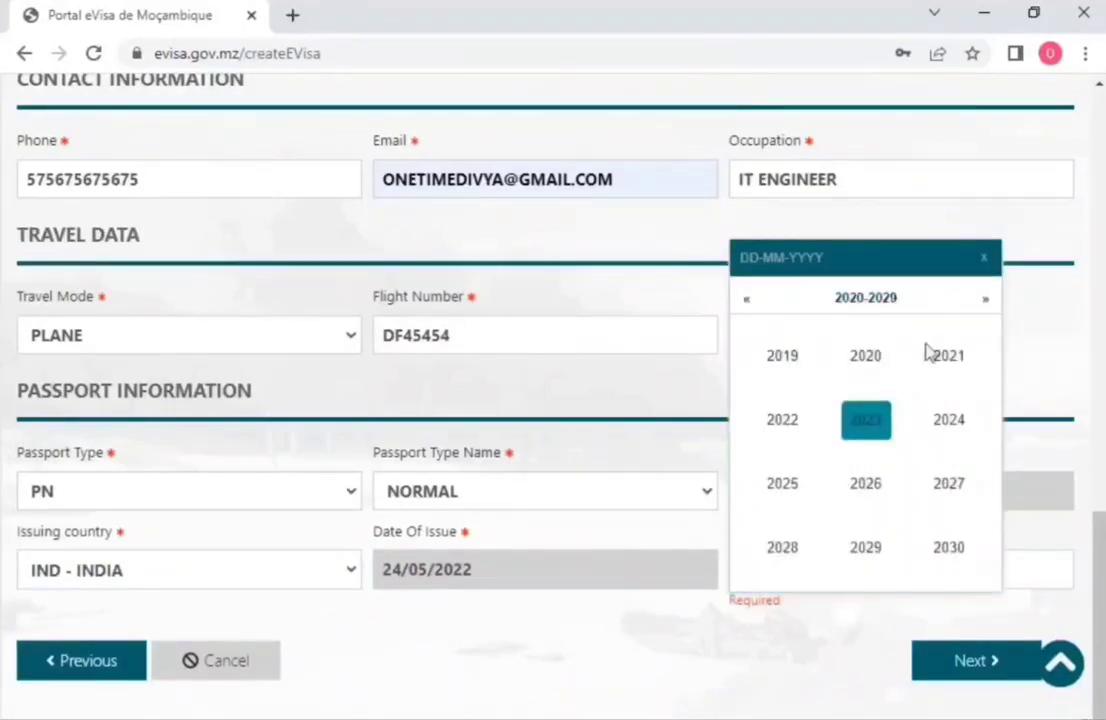
{"action": "left_click", "coordinate": [956, 496]}
{"action": "left_click", "coordinate": [790, 524]}
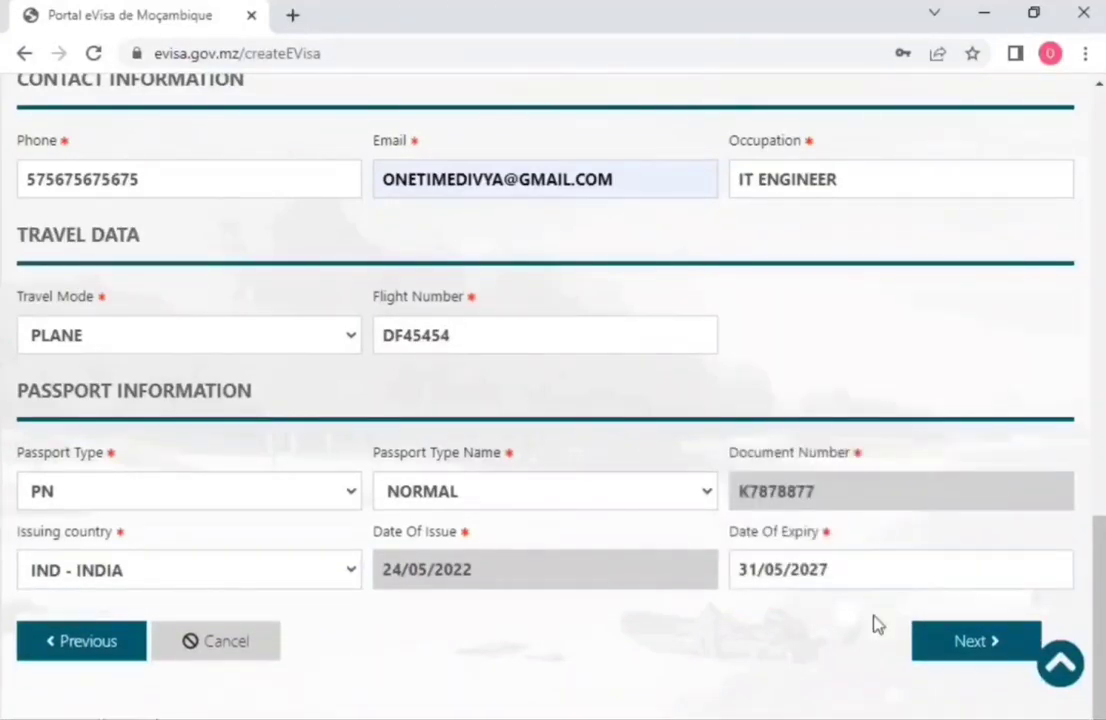
{"action": "left_click", "coordinate": [953, 645]}
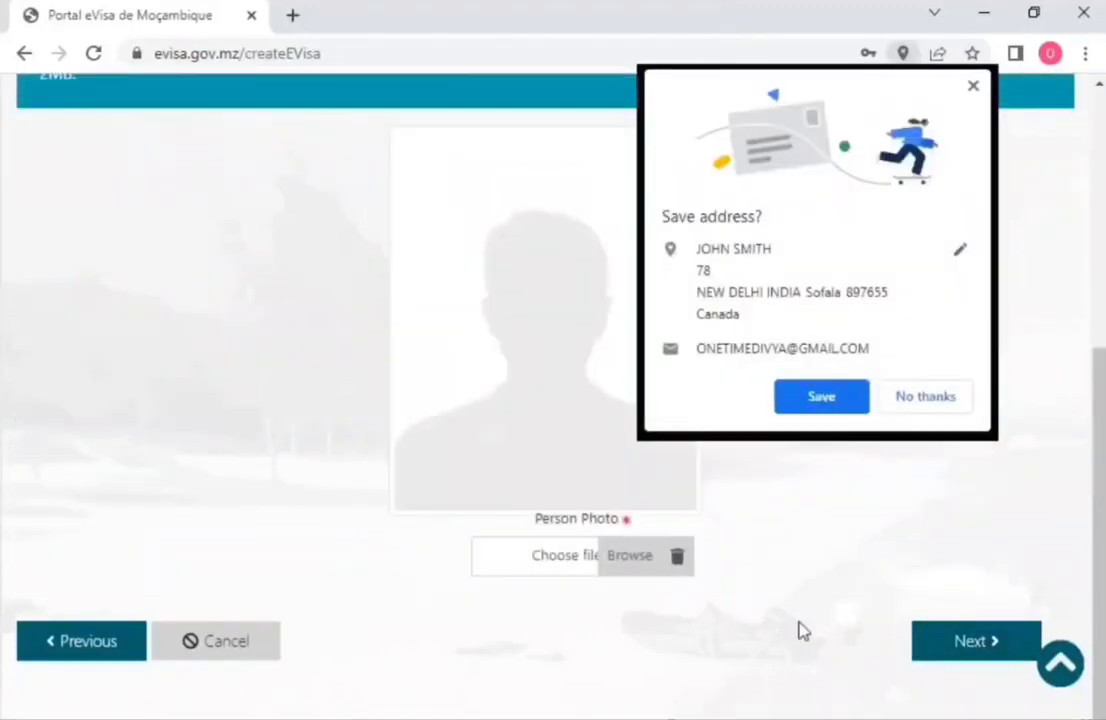
Step: Decline Chrome's address-saving offer and review the Biometrics page's Person Photo requirements
{"action": "left_click", "coordinate": [903, 408]}
{"action": "scroll", "coordinate": [770, 493], "scroll_direction": "up", "scroll_amount": 5}
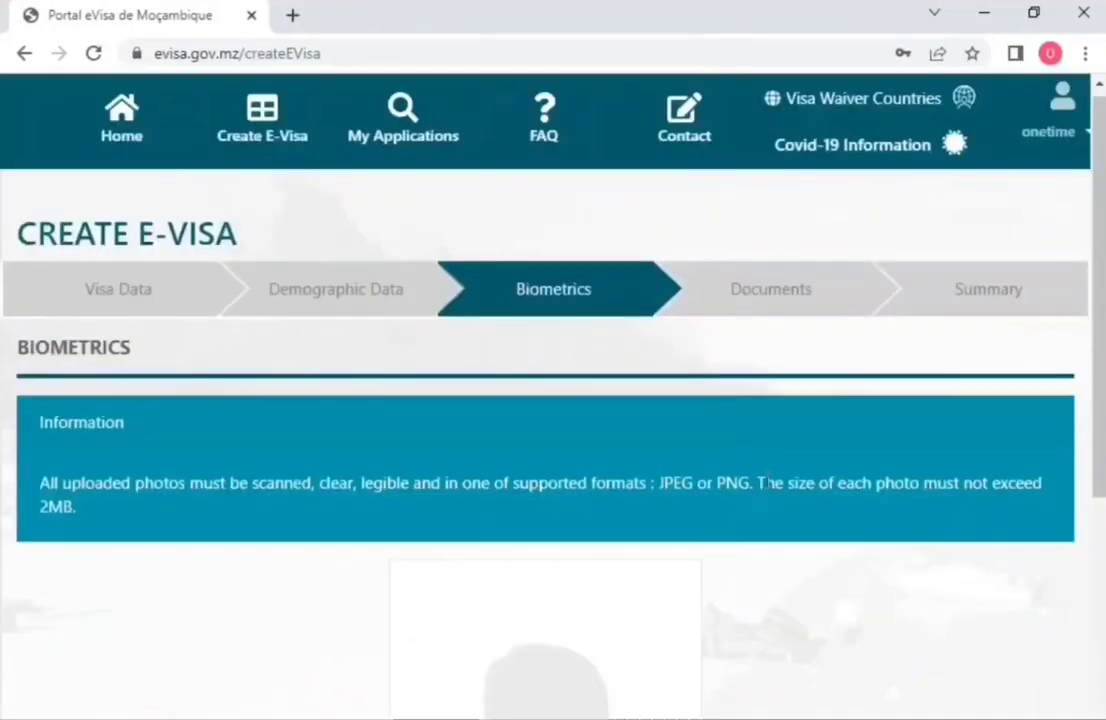
{"action": "scroll", "coordinate": [765, 489], "scroll_direction": "down", "scroll_amount": 1}
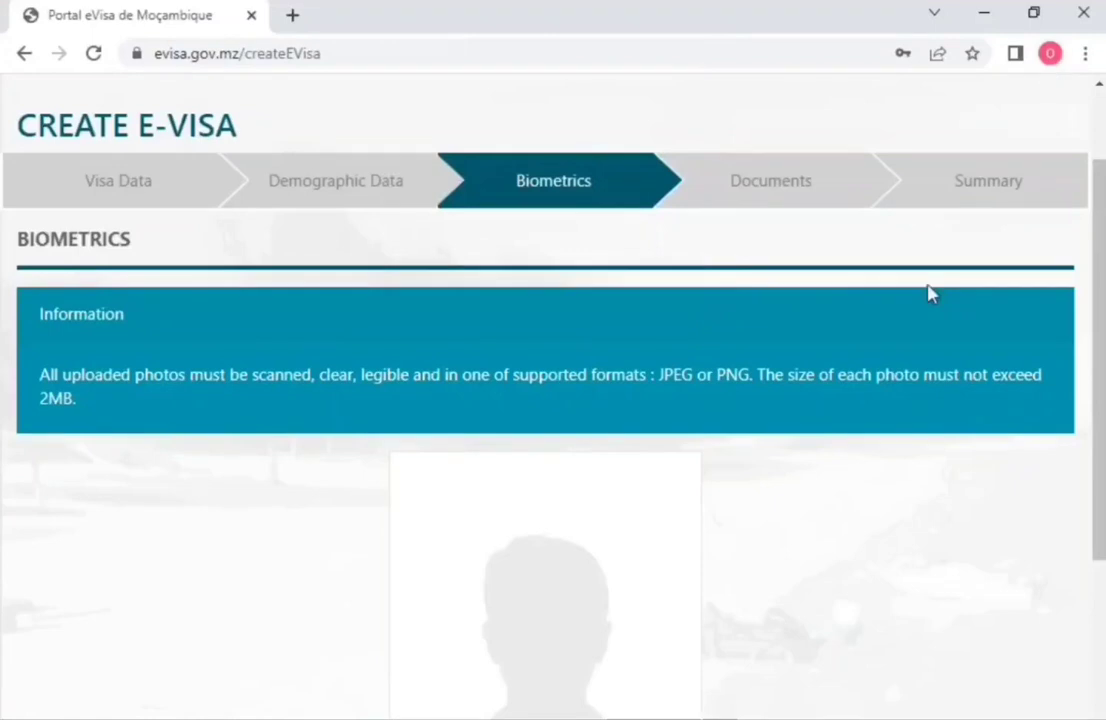
{"action": "scroll", "coordinate": [783, 590], "scroll_direction": "down", "scroll_amount": 3}
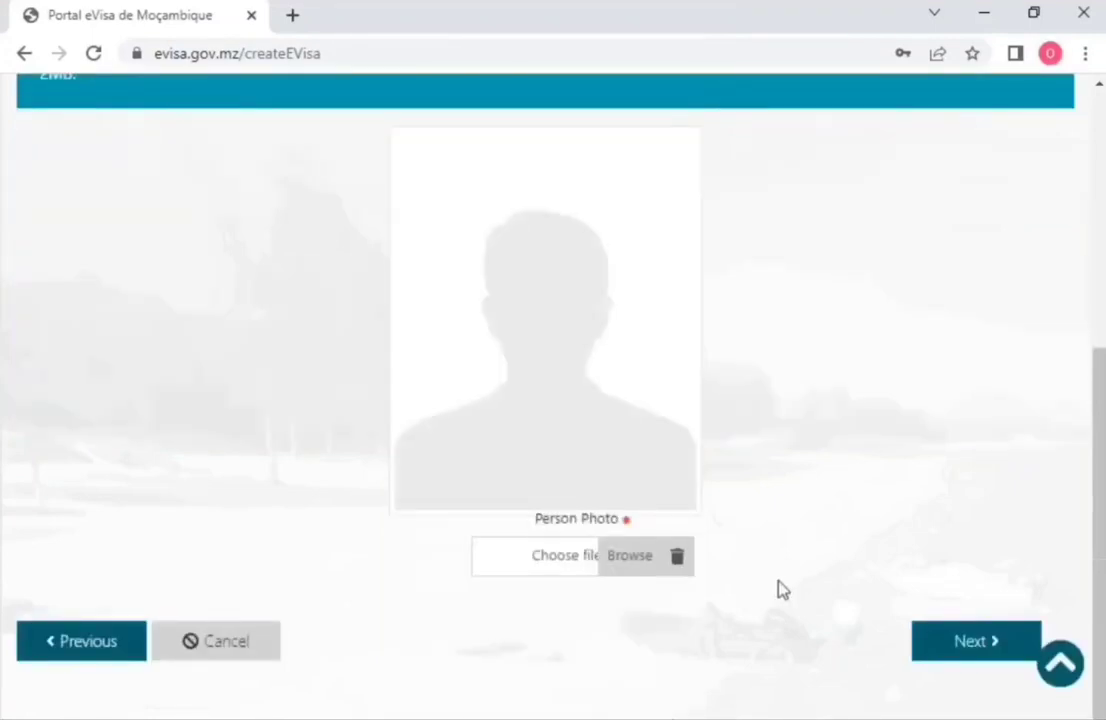
{"action": "scroll", "coordinate": [780, 588], "scroll_direction": "up", "scroll_amount": 3}
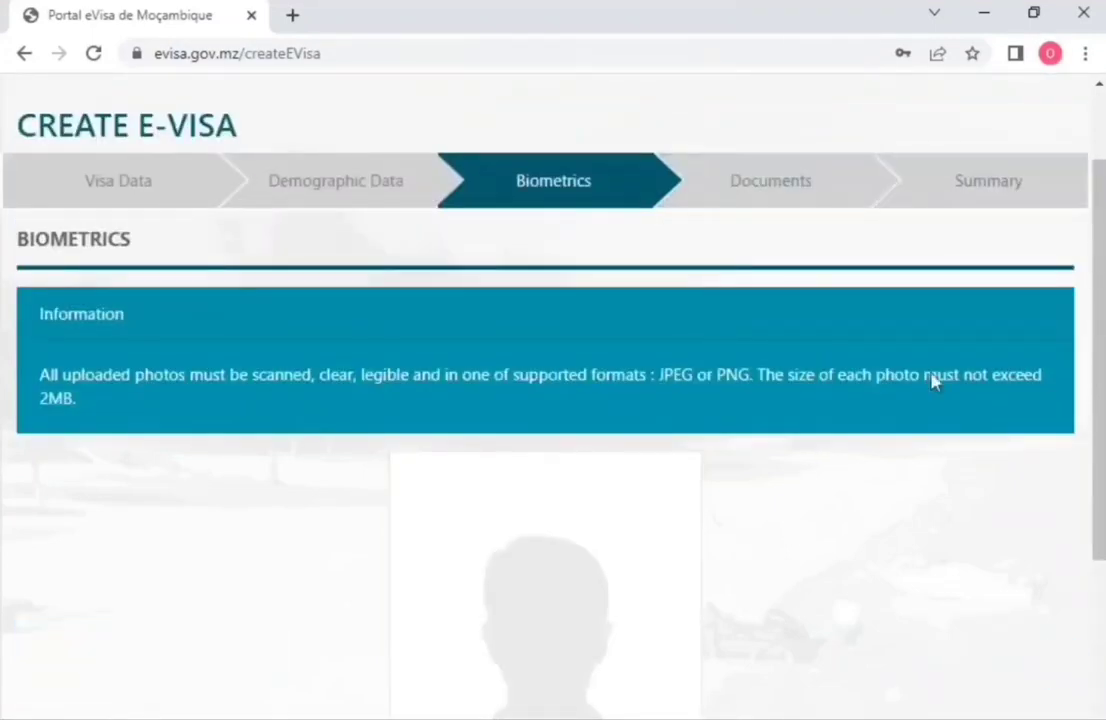
{"action": "scroll", "coordinate": [880, 445], "scroll_direction": "down", "scroll_amount": 2}
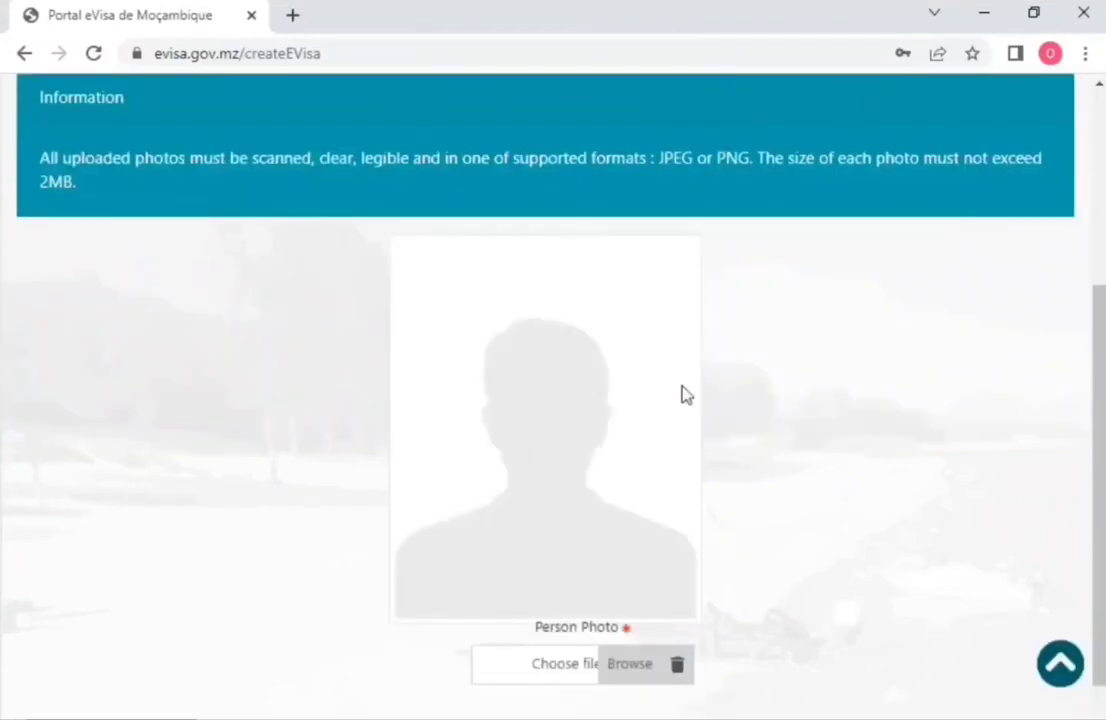
{"action": "scroll", "coordinate": [684, 394], "scroll_direction": "up", "scroll_amount": 3}
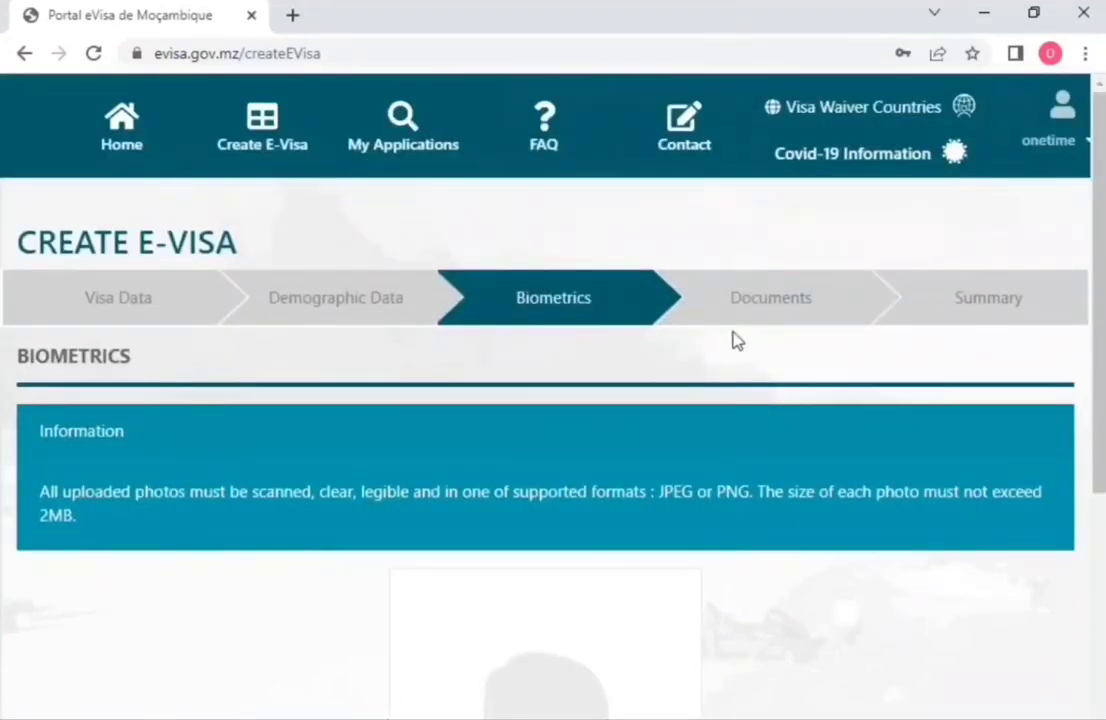
{"action": "scroll", "coordinate": [703, 420], "scroll_direction": "down", "scroll_amount": 1}
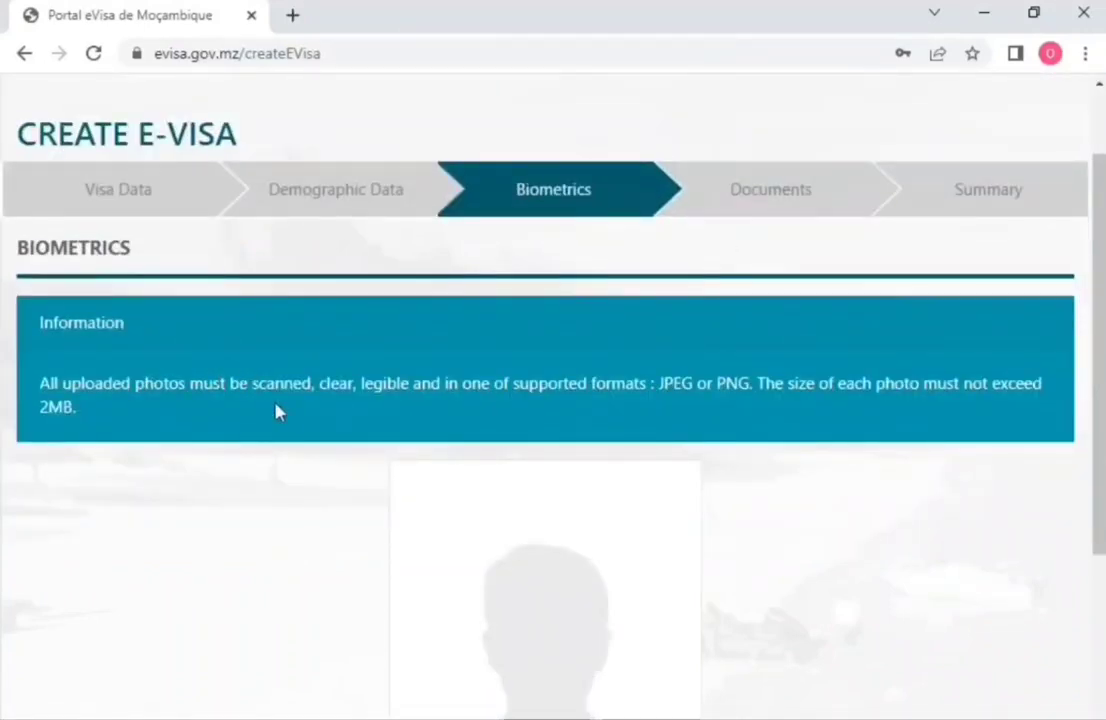
{"action": "scroll", "coordinate": [790, 481], "scroll_direction": "down", "scroll_amount": 3}
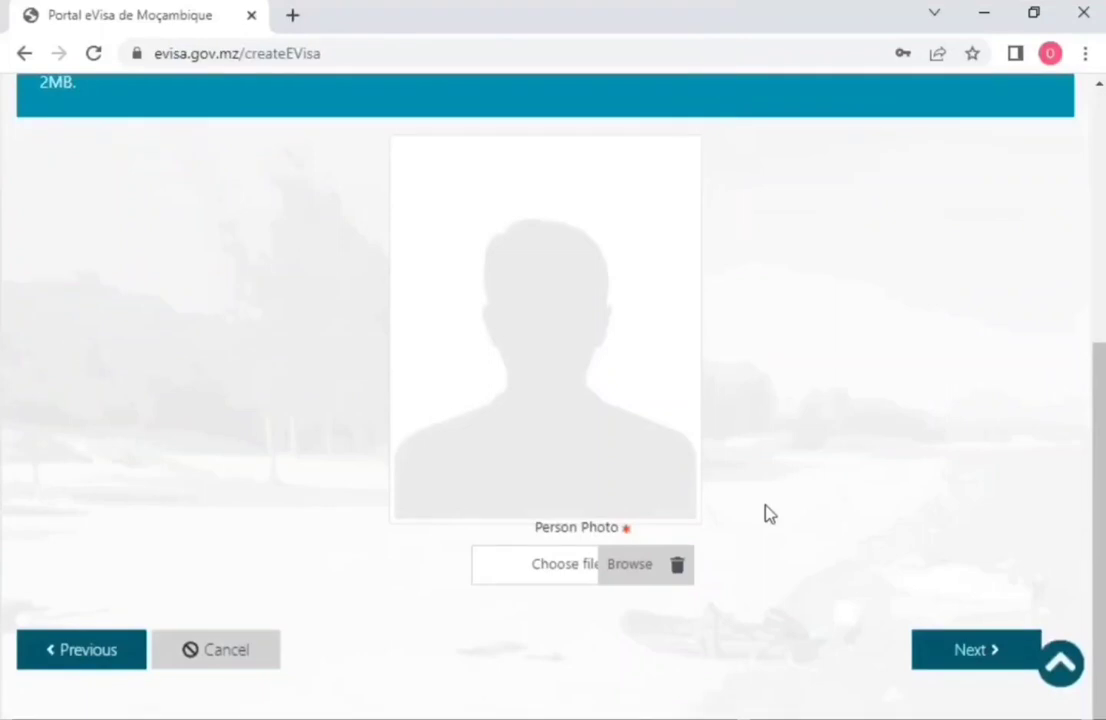
{"action": "scroll", "coordinate": [766, 514], "scroll_direction": "up", "scroll_amount": 3}
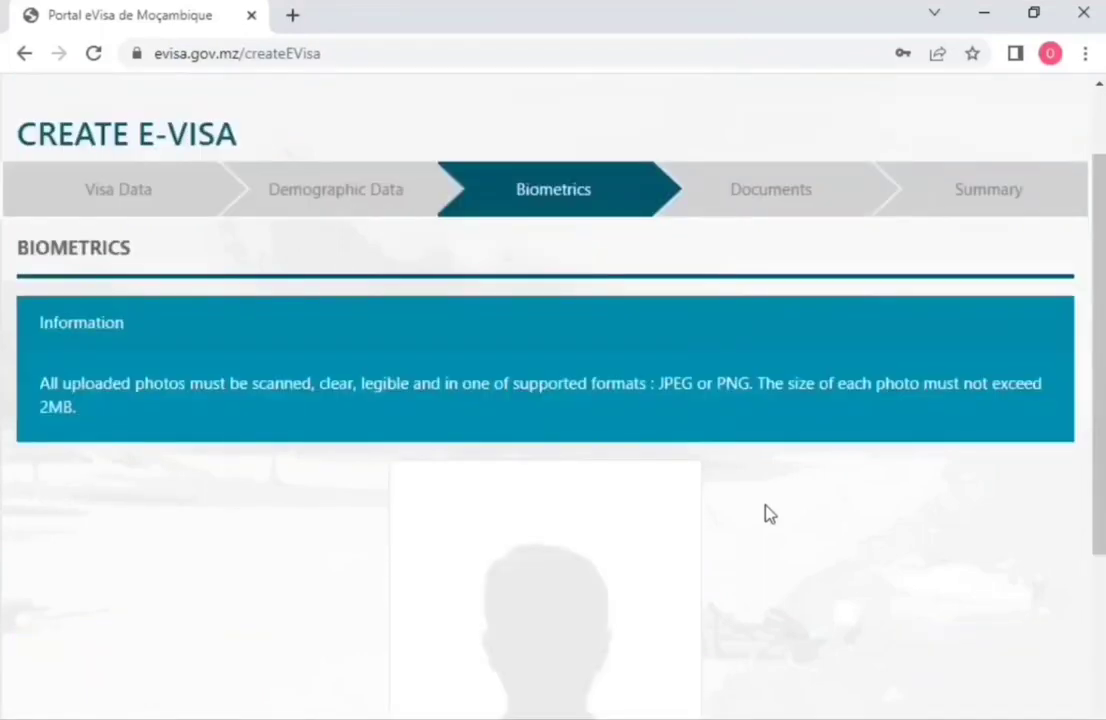
{"action": "scroll", "coordinate": [768, 514], "scroll_direction": "up", "scroll_amount": 1}
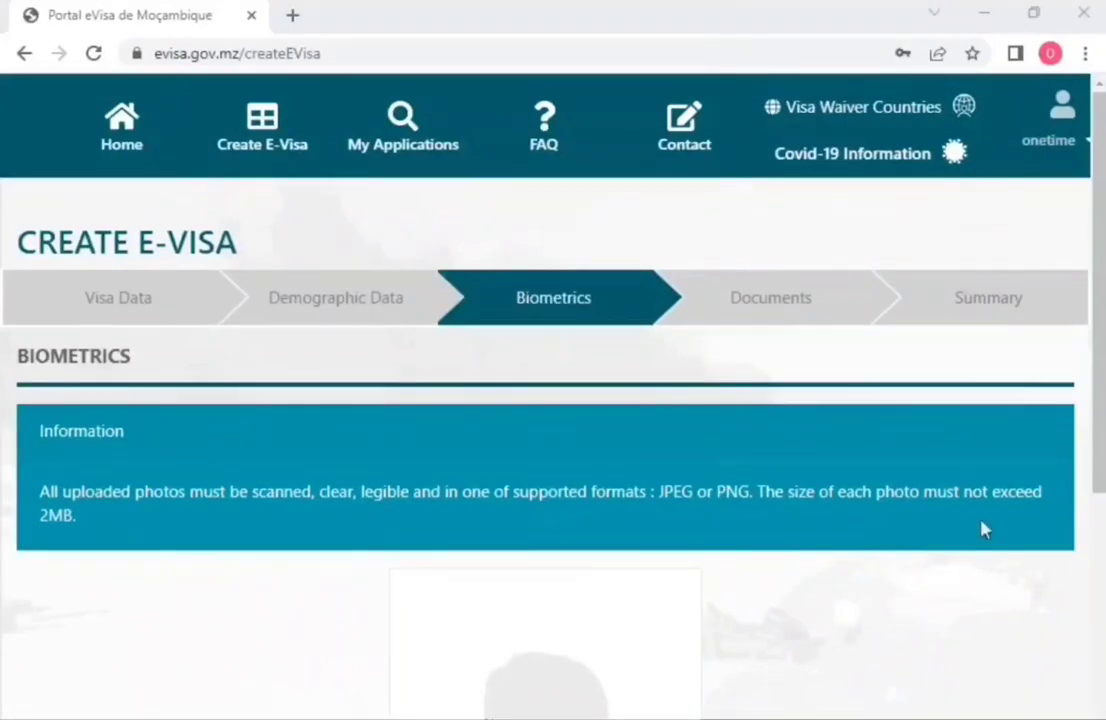
{"action": "left_click", "coordinate": [952, 496]}
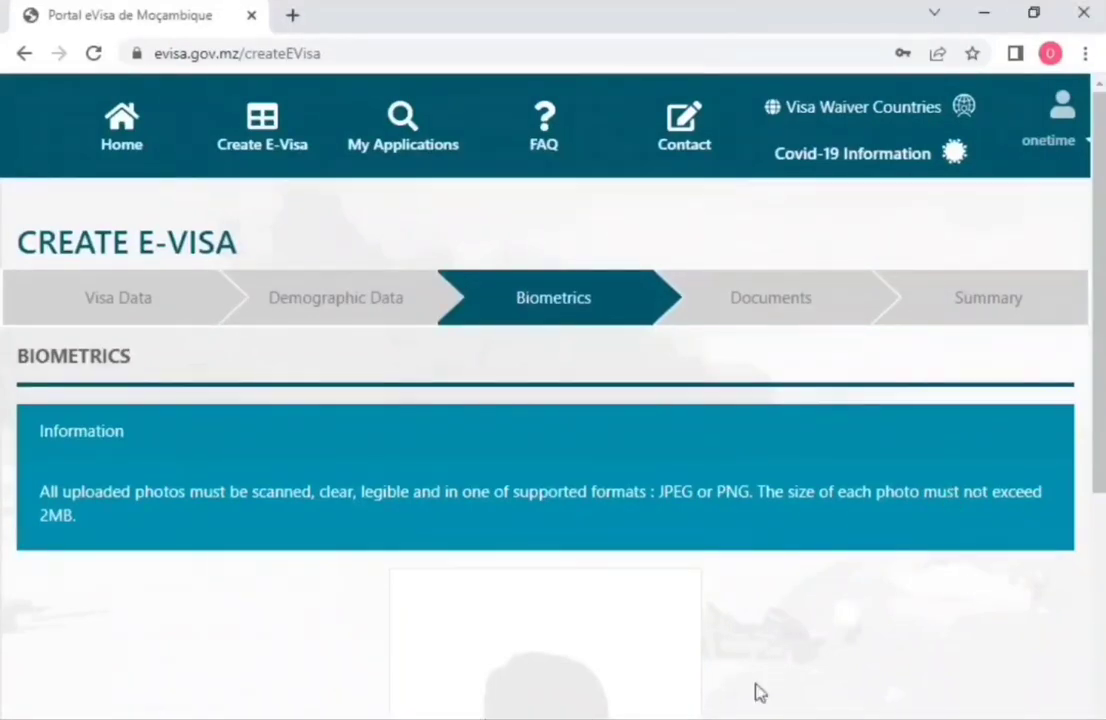